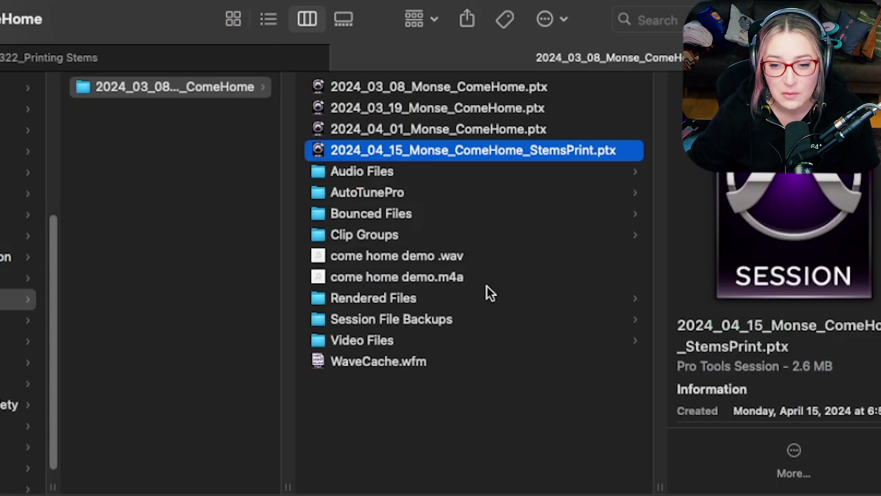
Step: Open Bounced Files > Come Home Stems & Final Mix and widen the file list
left_click(480, 210)
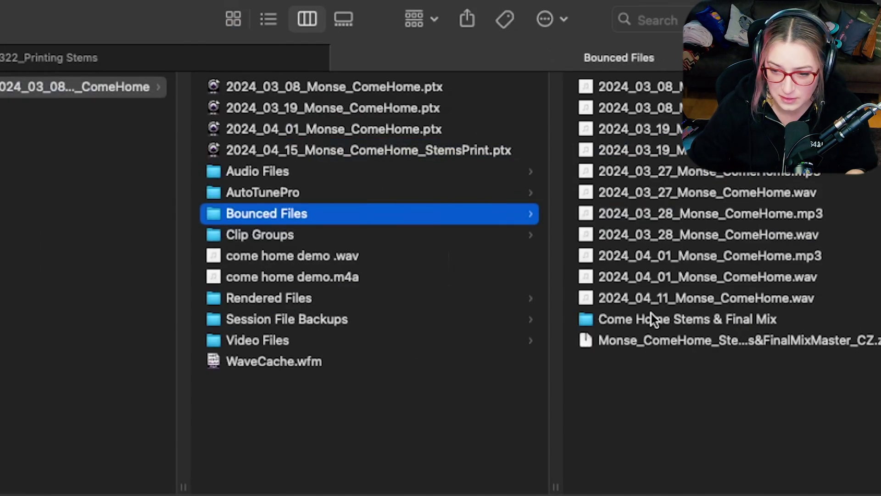
left_click(617, 324)
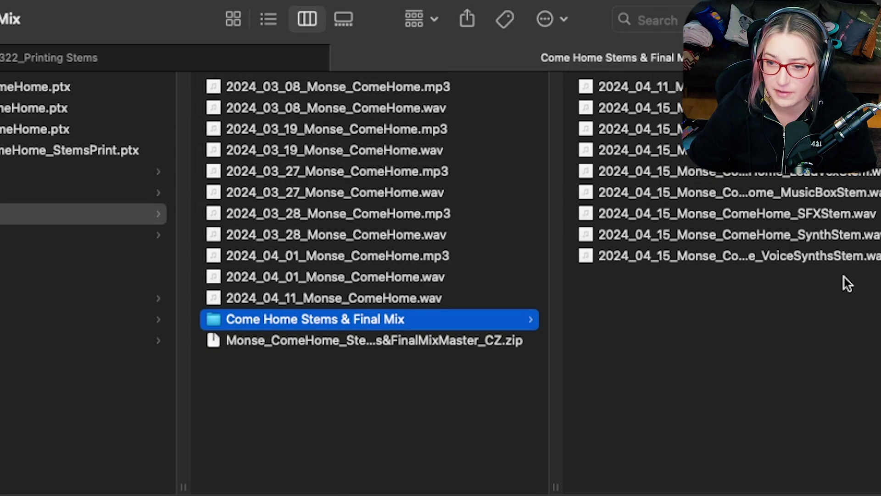
key("Right")
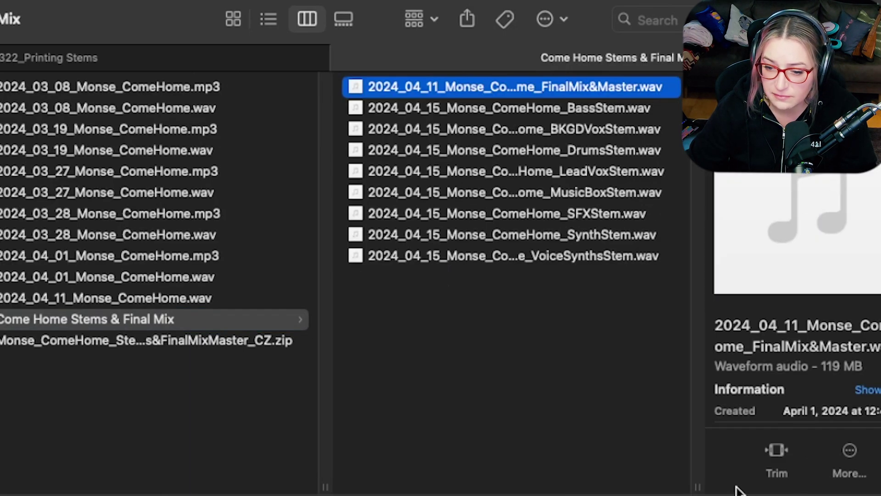
left_click_drag(695, 483, 826, 480)
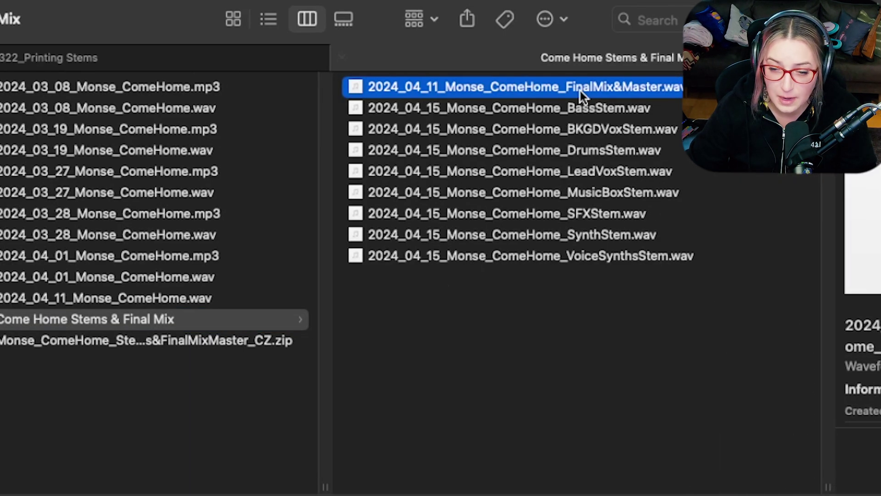
Step: Step through the stems from BassStem.wav to VoiceSynthsStem.wav, then return to Pro Tools' File menu
left_click(577, 109)
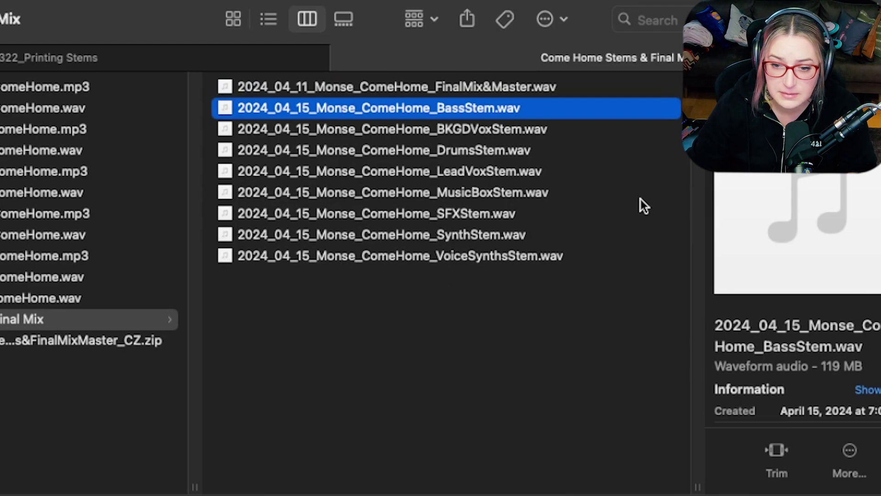
key("Down")
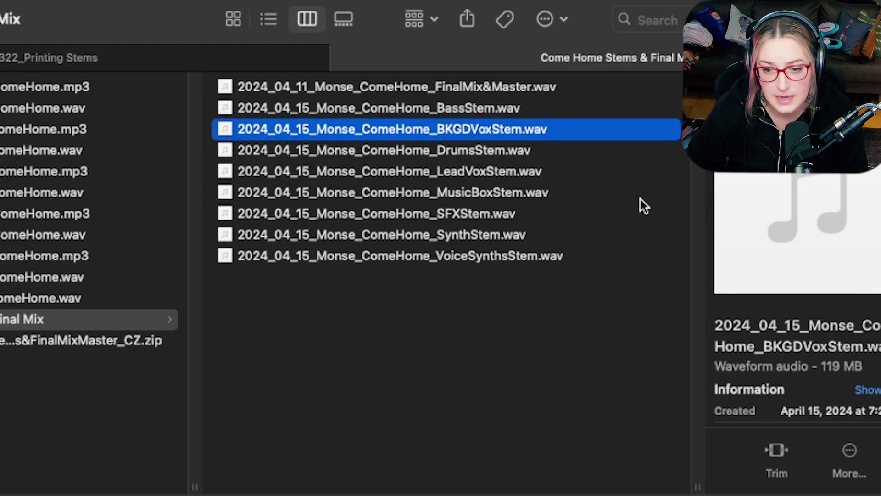
key("Down")
key("Down")
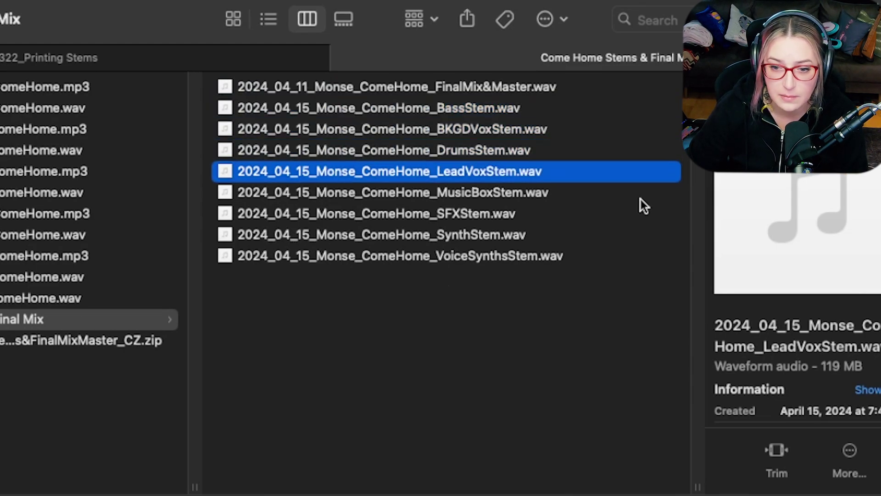
key("Down")
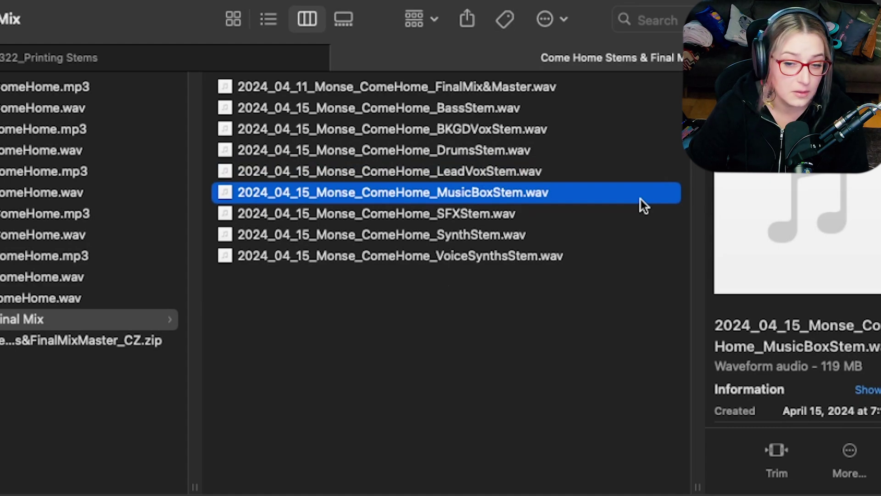
key("Down")
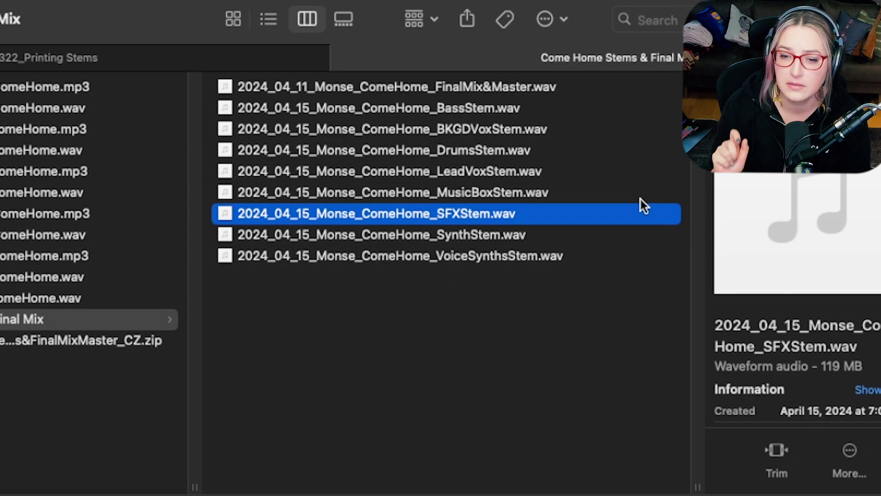
key("Down")
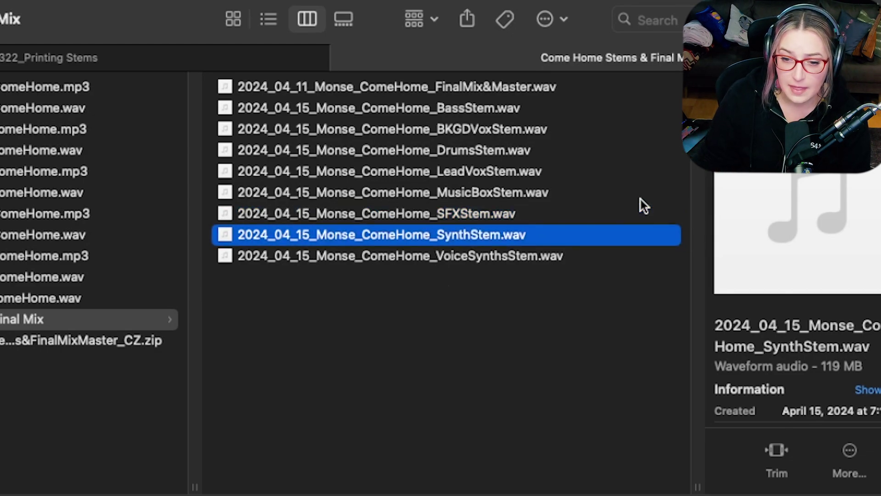
key("Down")
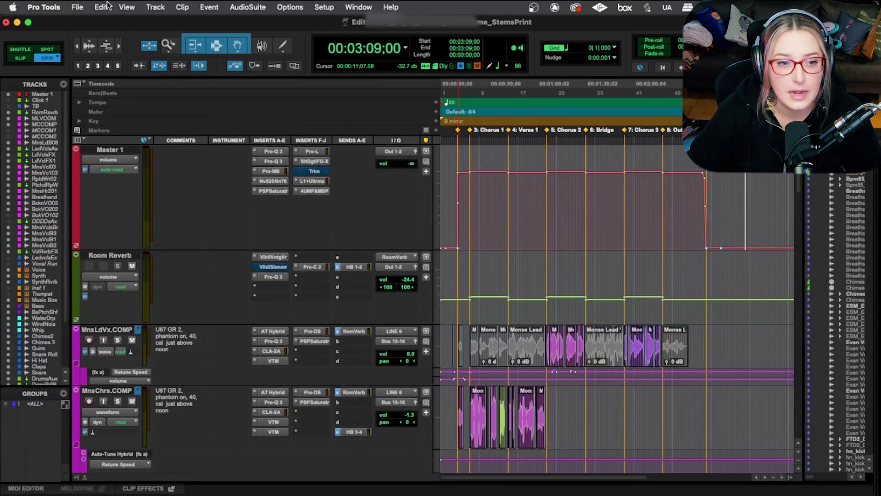
left_click(78, 7)
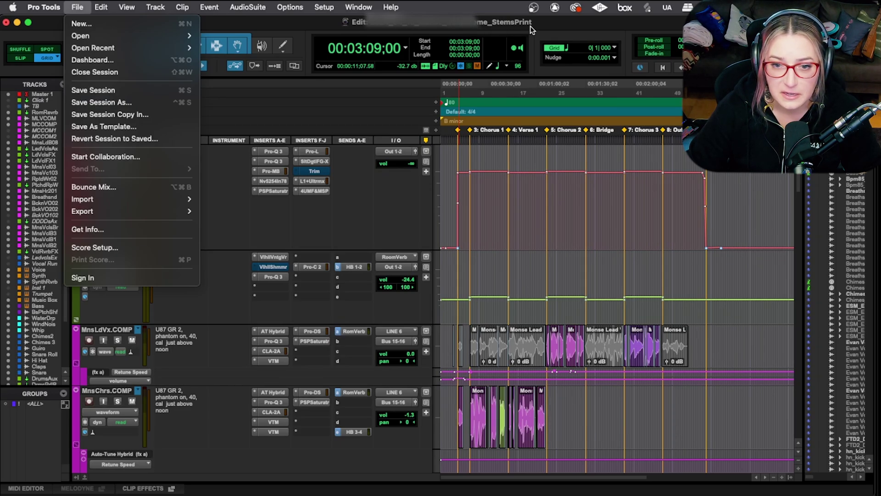
Step: Close the File menu without choosing any command
left_click(560, 23)
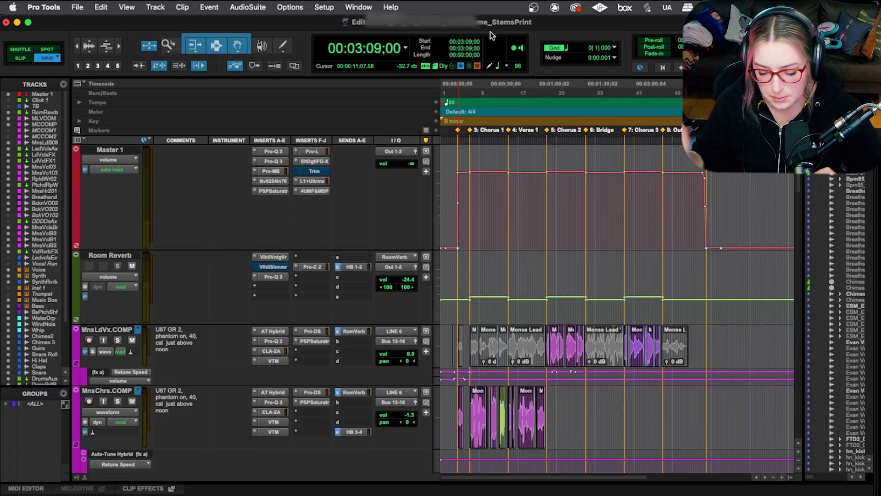
Step: Place the edit point at 00:02:43:14 on the End marker and zoom in on the Master fade-out
left_click(729, 192)
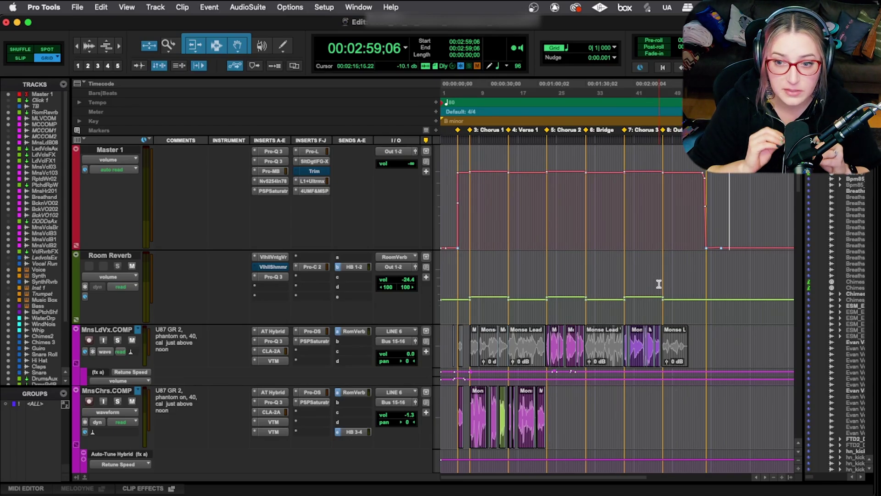
left_click(705, 302)
key("super+bracketright")
key("super+bracketright")
key("super+bracketright")
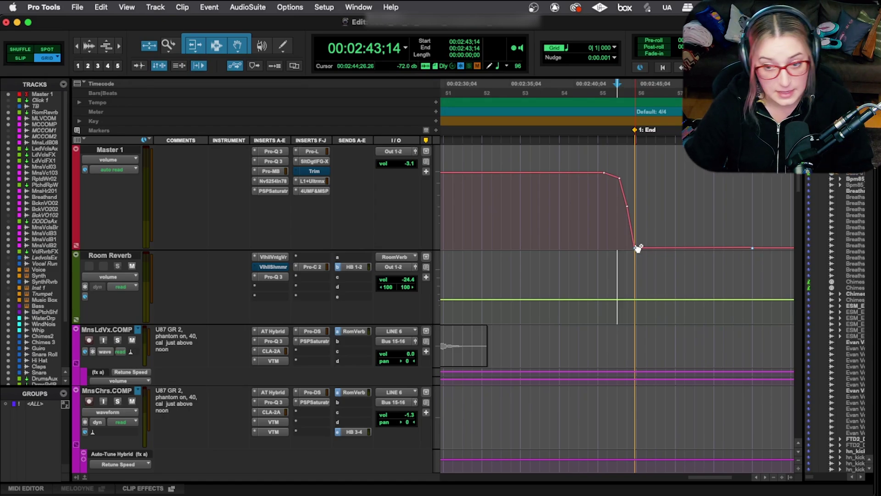
Step: Jump to the 2: Start marker and select 10:14 to 10:25 on the MnsChrs track
scroll(637, 247, "down", 4)
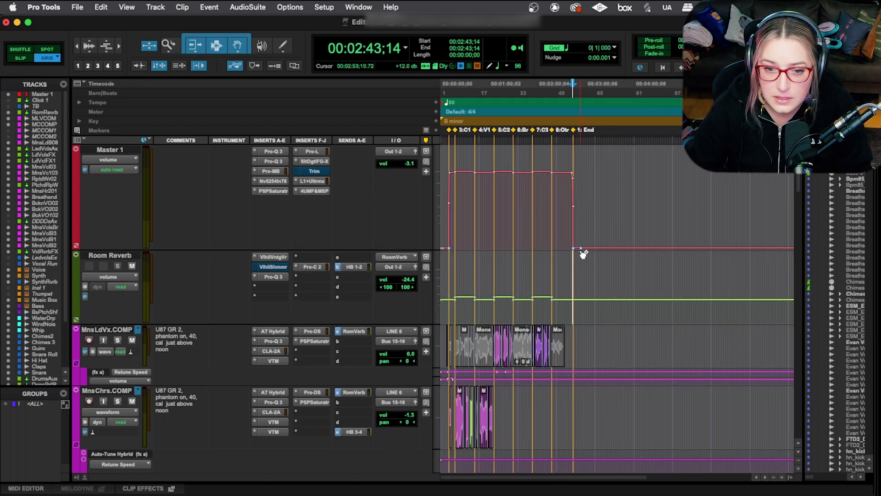
scroll(580, 252, "up", 1)
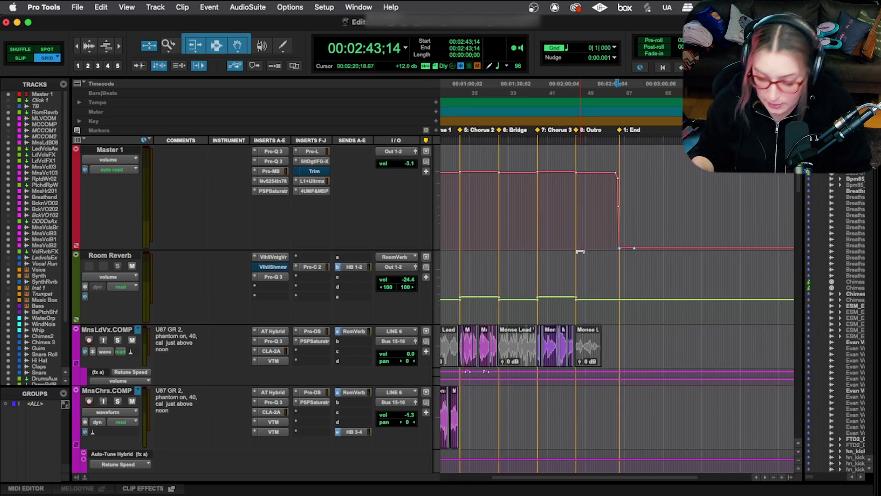
key("KP_Decimal")
key("KP_2")
key("KP_Decimal")
scroll(582, 251, "up", 3)
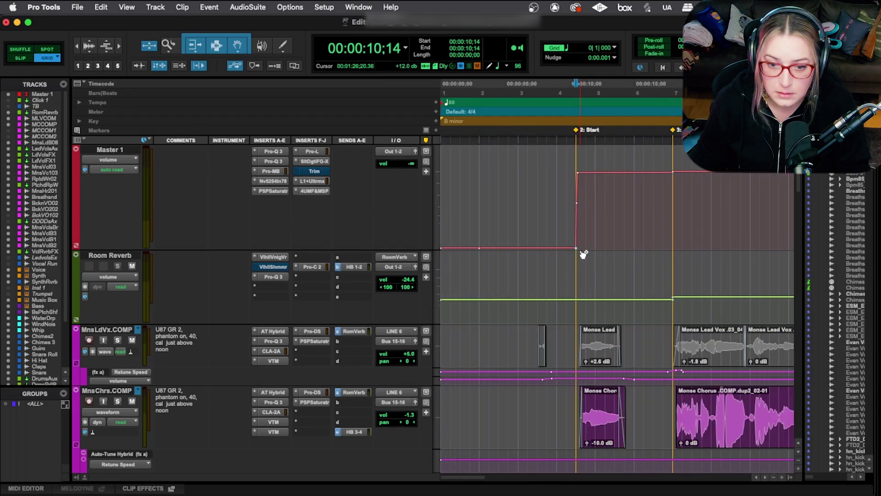
scroll(583, 254, "up", 5)
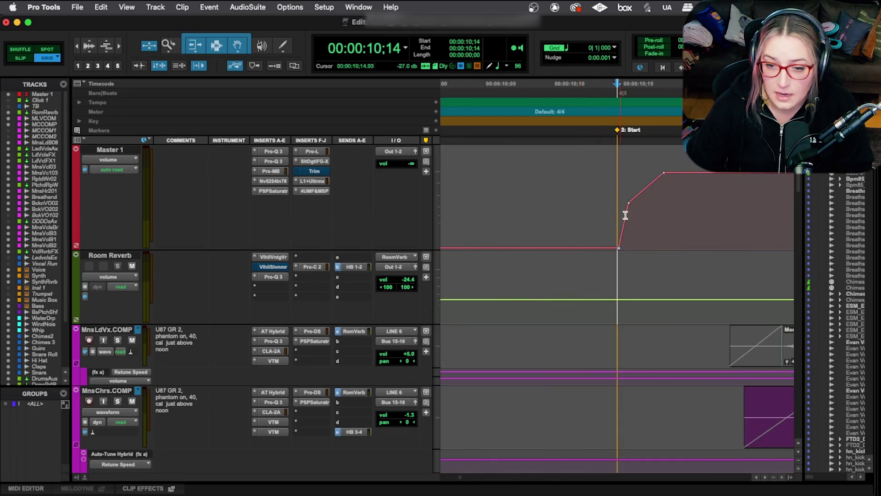
scroll(628, 216, "down", 2)
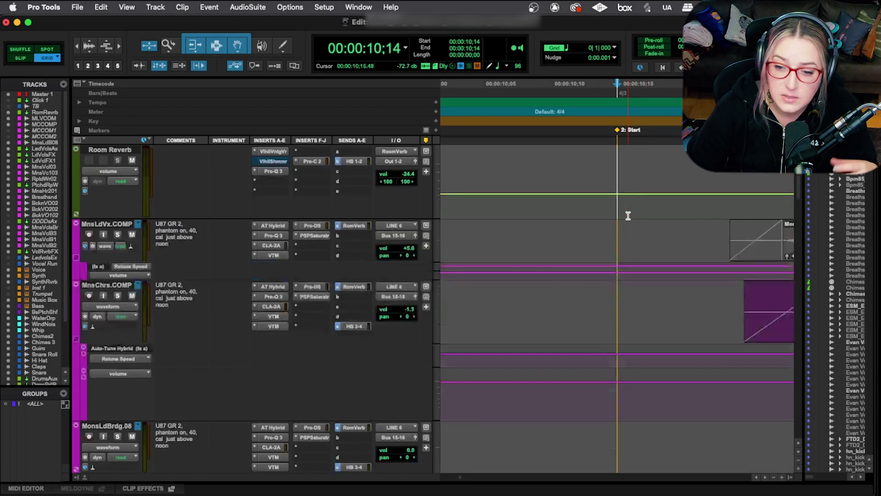
scroll(628, 216, "down", 4)
scroll(628, 216, "up", 8)
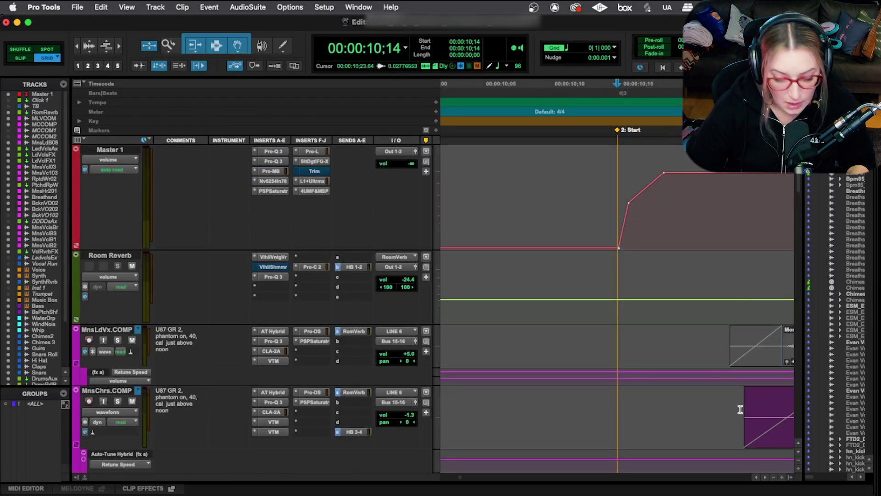
left_click_drag(619, 408, 739, 417)
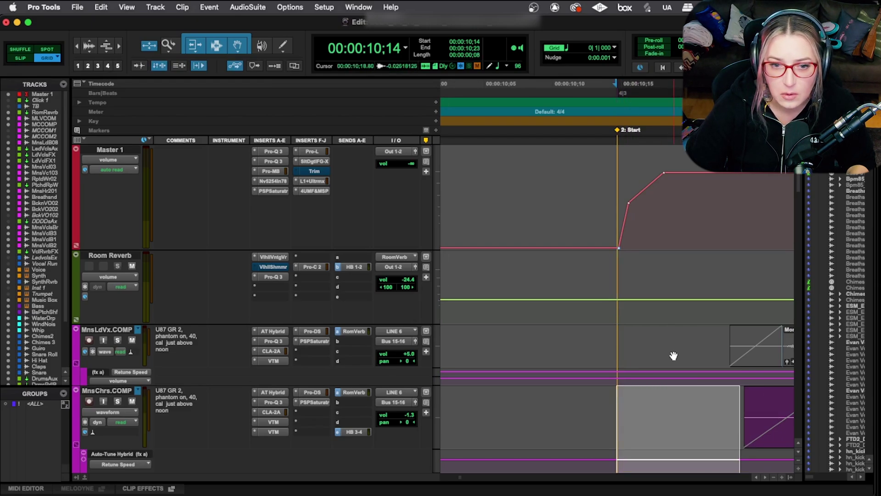
Step: Set the main counter to Min:Secs, review the tracks, and save the session
left_click(406, 48)
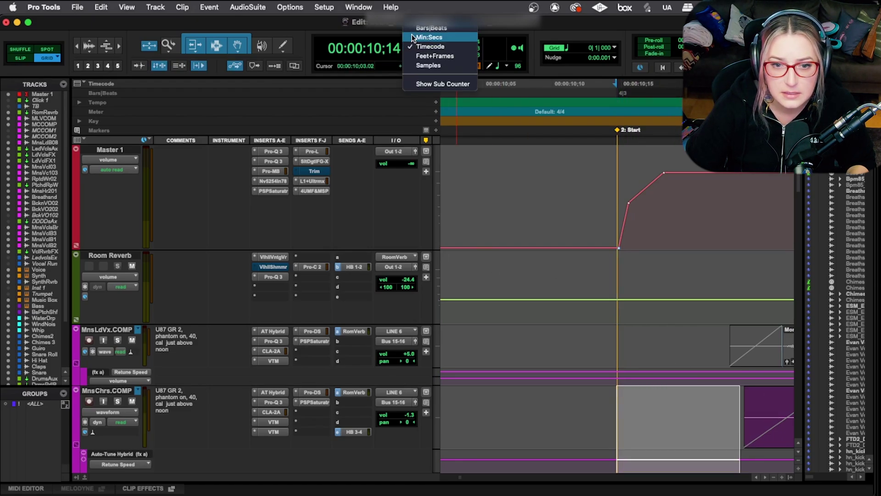
left_click(413, 39)
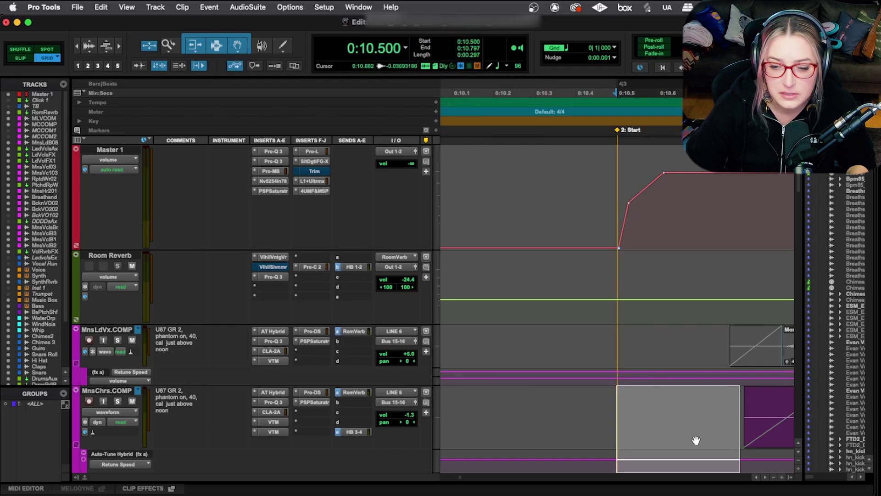
scroll(667, 419, "down", 10)
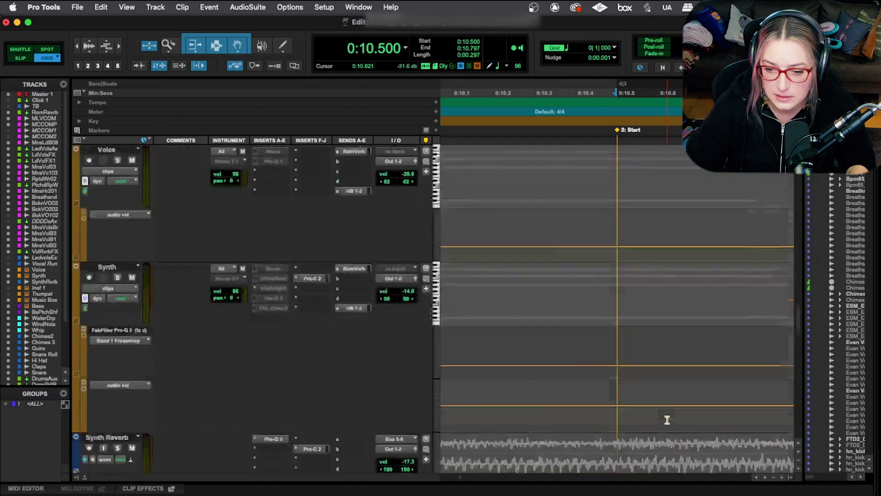
scroll(667, 420, "down", 15)
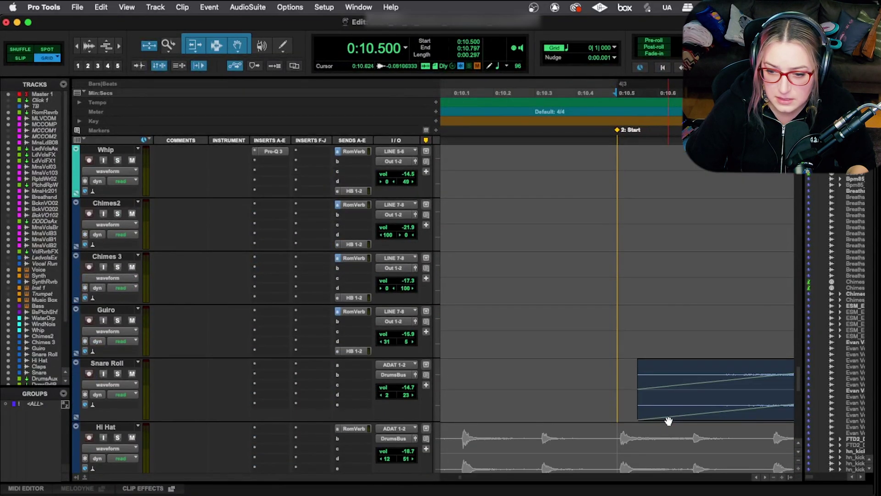
scroll(719, 360, "up", 15)
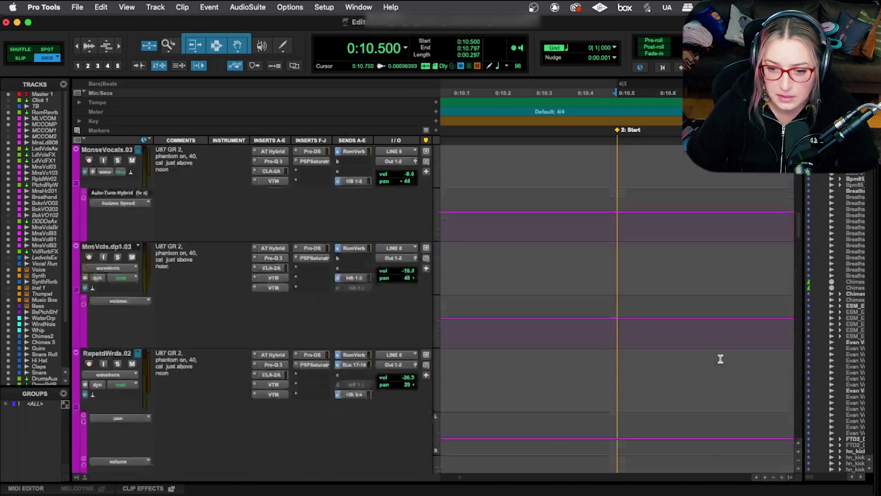
scroll(719, 359, "up", 10)
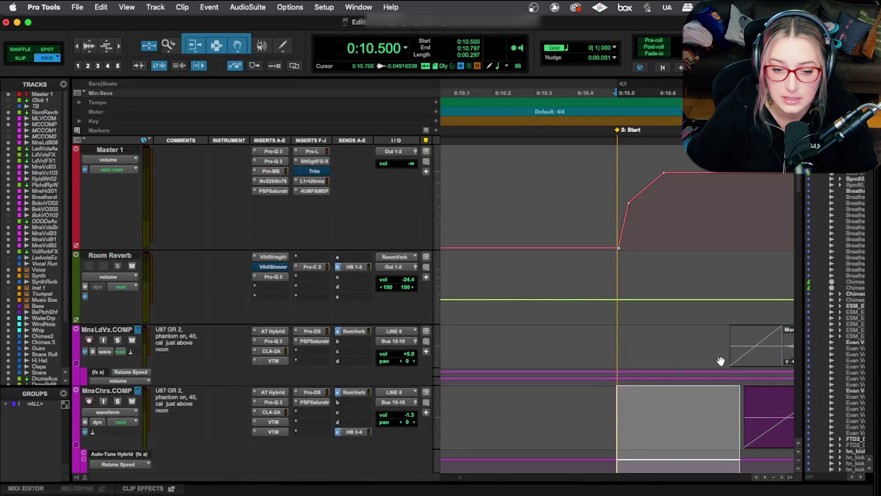
scroll(721, 361, "down", 3)
scroll(720, 361, "down", 3)
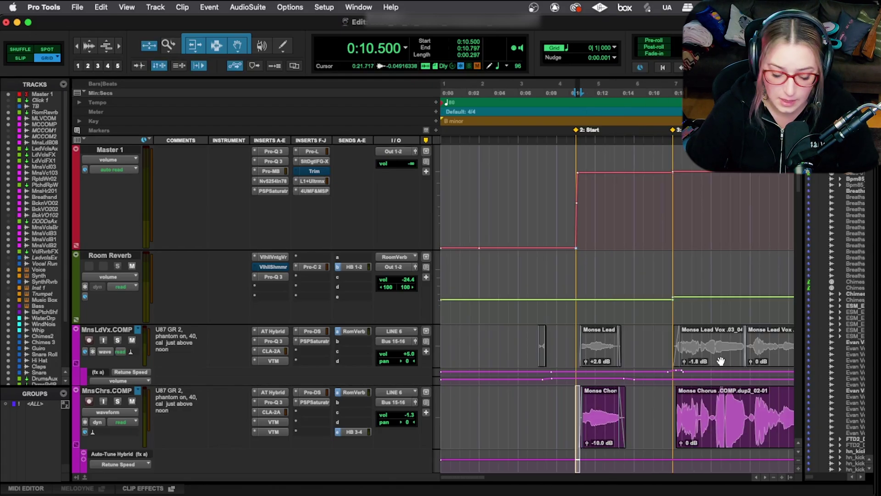
key("super+s")
scroll(720, 361, "down", 4)
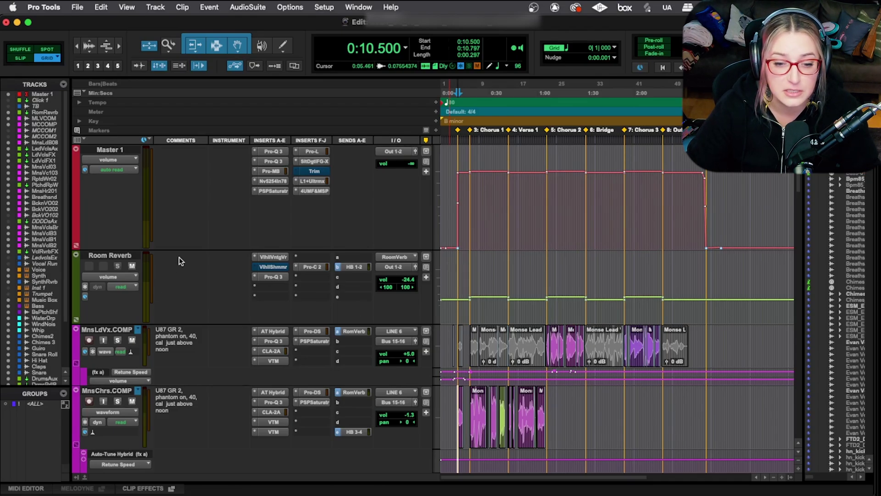
Step: Show the hidden Click 1 and TB tracks from the Tracks list
scroll(180, 258, "down", 10)
scroll(184, 258, "down", 15)
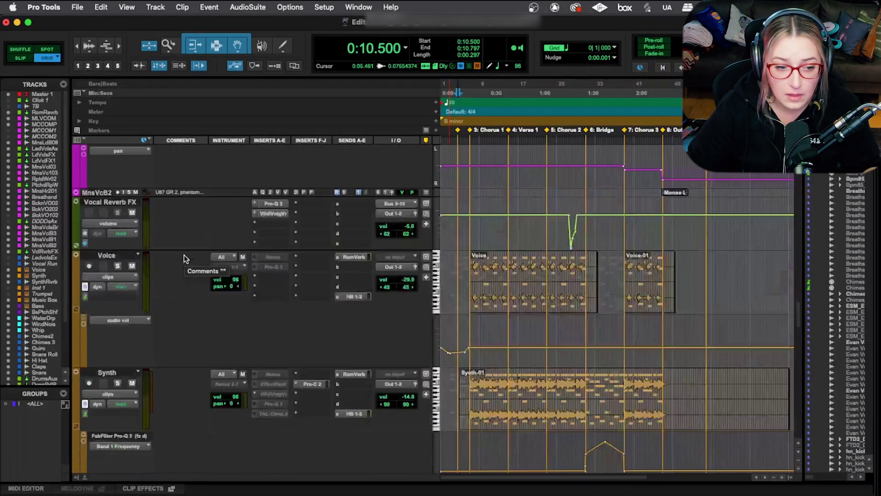
scroll(183, 258, "down", 6)
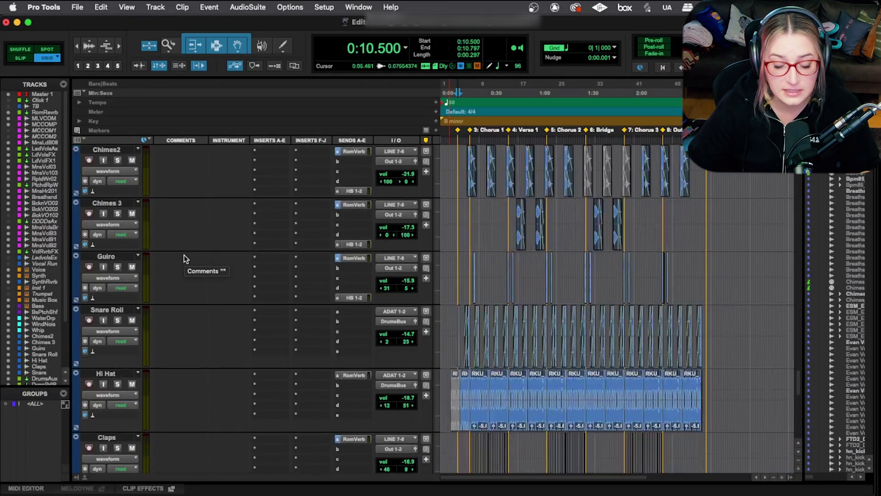
scroll(184, 258, "down", 10)
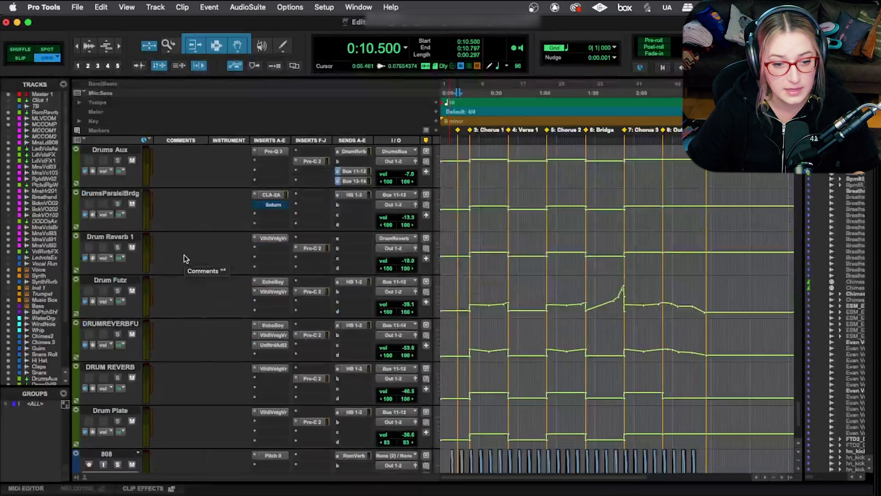
scroll(183, 257, "up", 12)
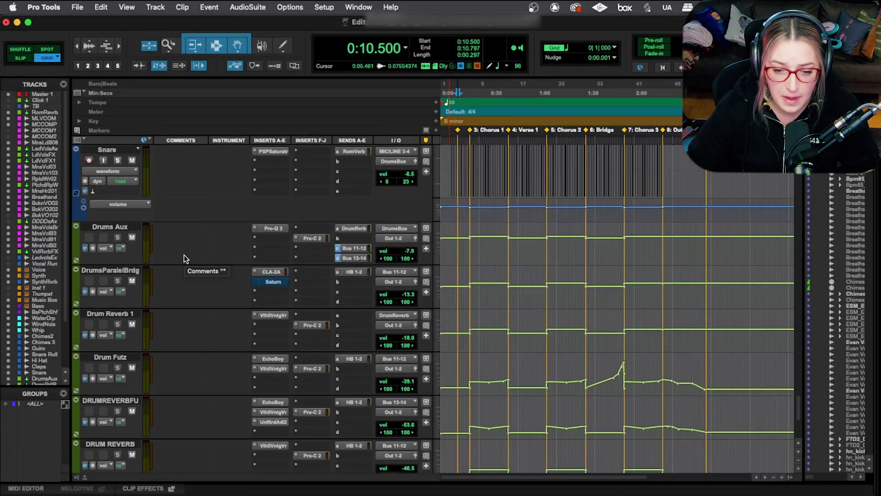
scroll(184, 258, "up", 3)
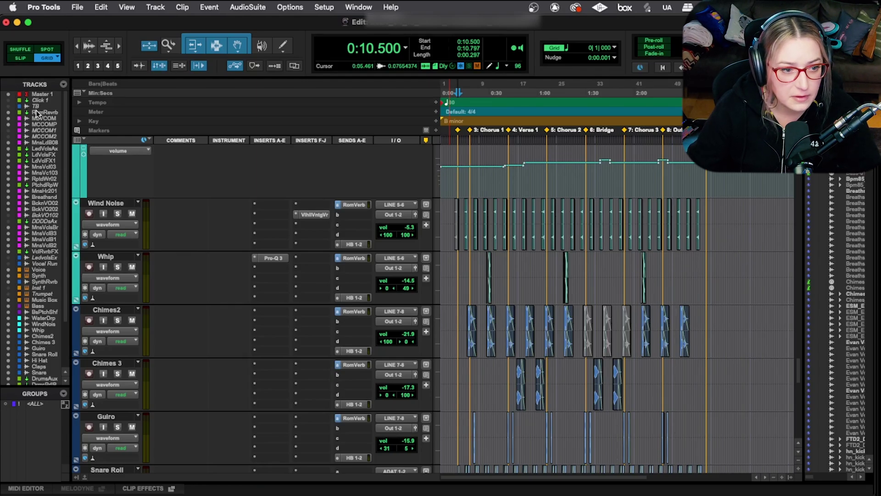
scroll(143, 268, "up", 15)
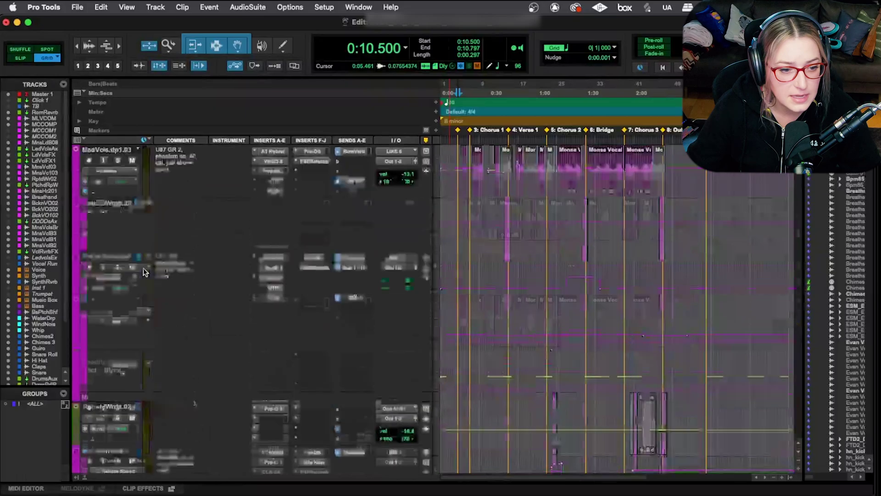
left_click(7, 101)
left_click(8, 106)
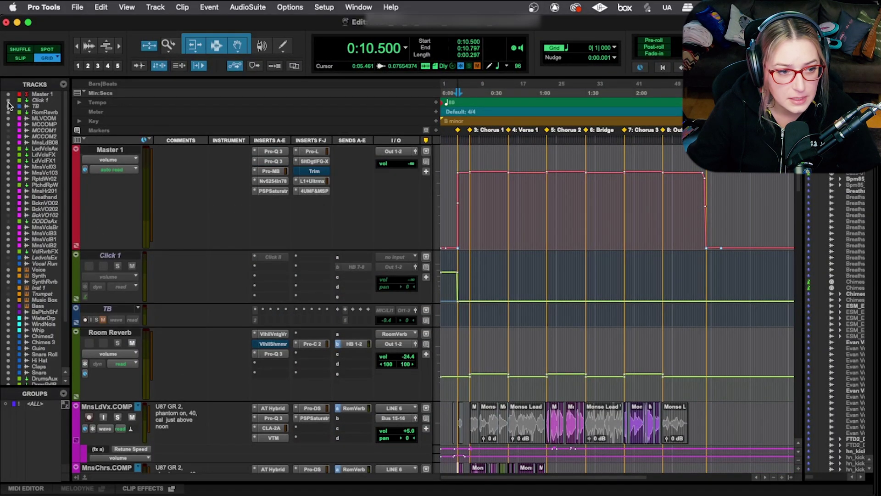
Step: Select Click 1 and TB and open their track options without changing anything
left_click(109, 258)
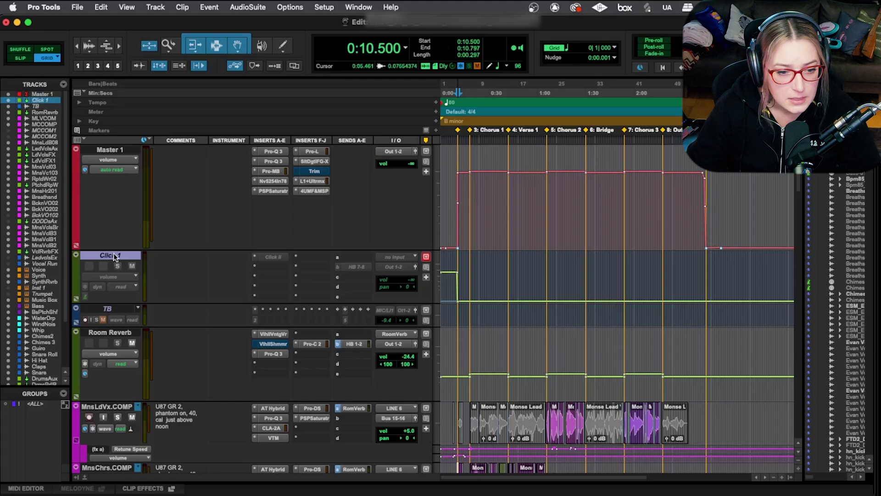
right_click(113, 255)
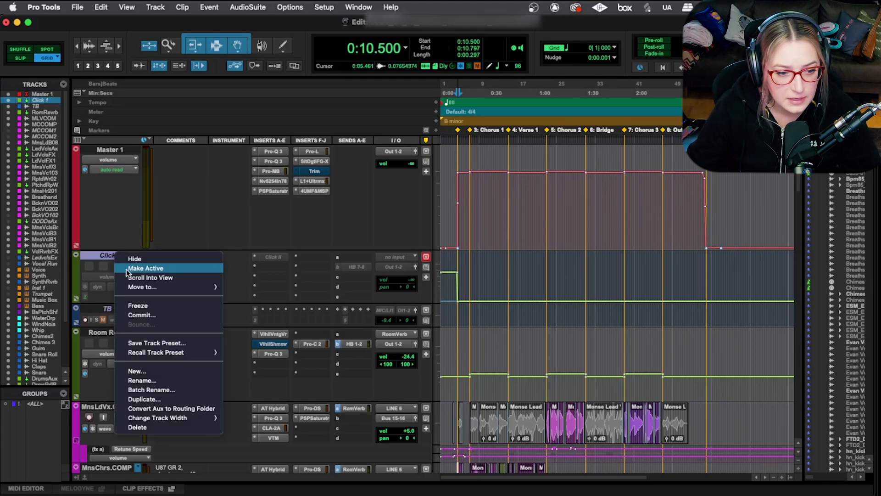
left_click(103, 261)
left_click(102, 310)
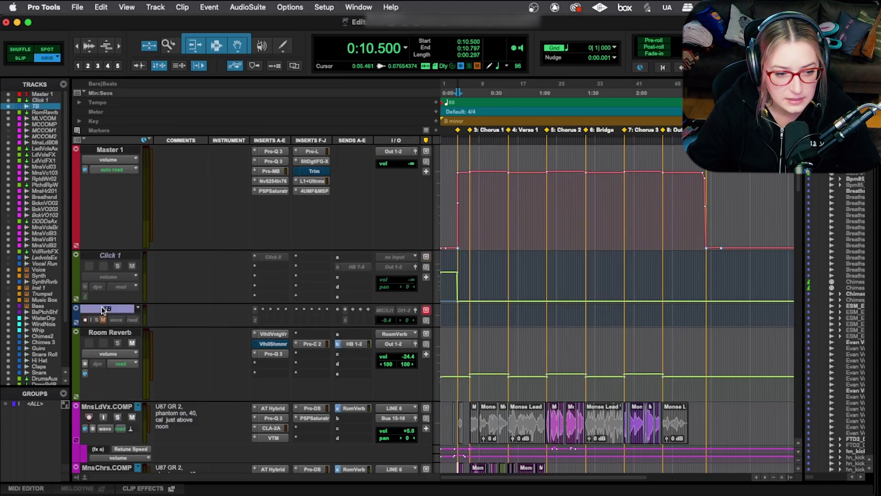
right_click(102, 309)
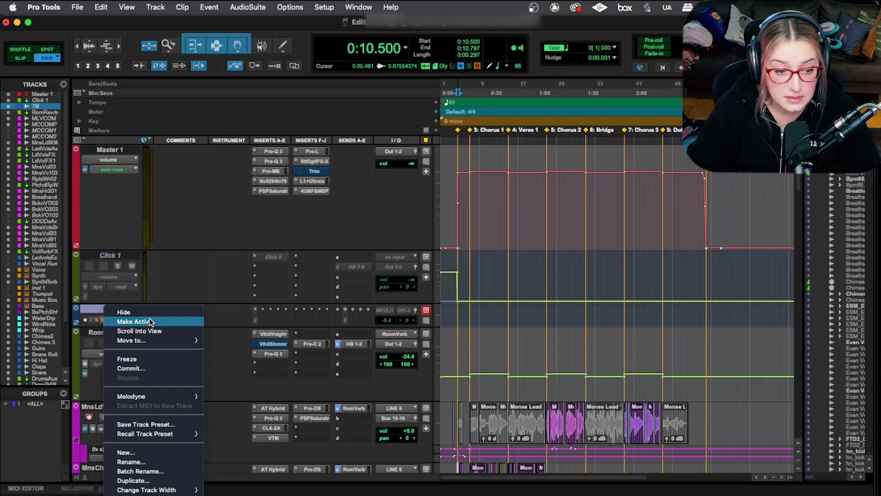
left_click(104, 260)
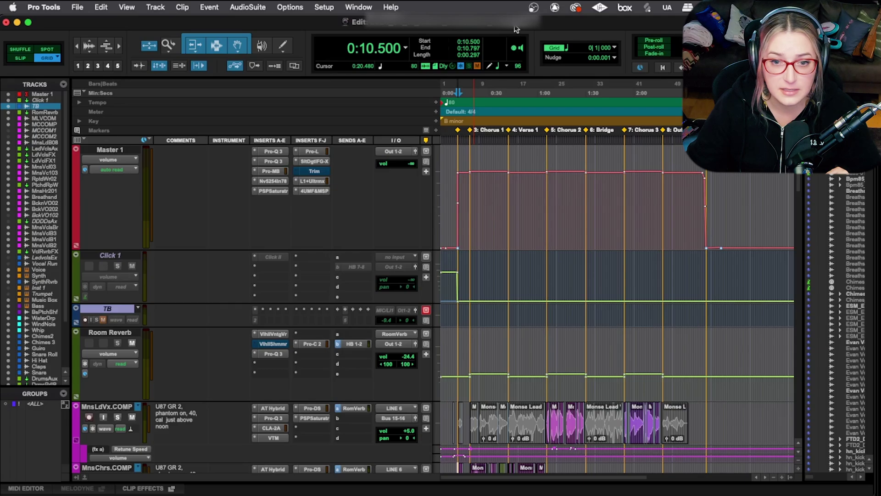
Step: Hide the Click 1 and TB tracks, then select Room Reverb
left_click(110, 255)
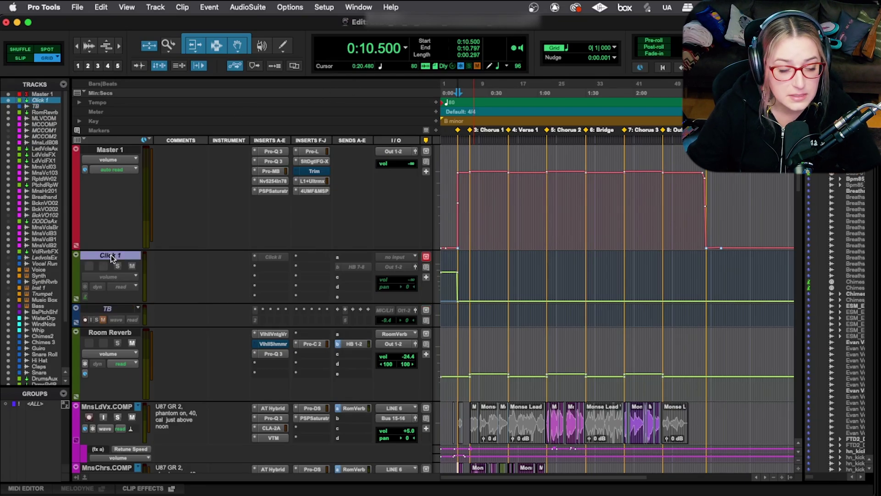
right_click(111, 255)
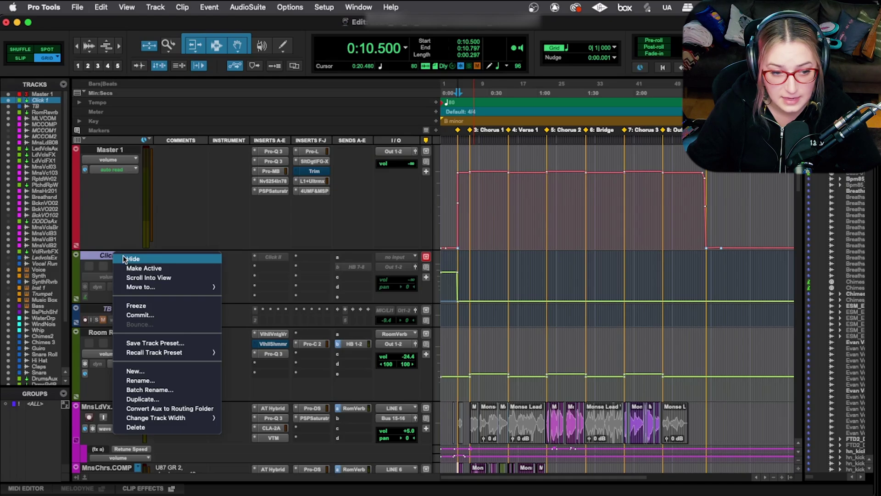
left_click(123, 260)
right_click(103, 255)
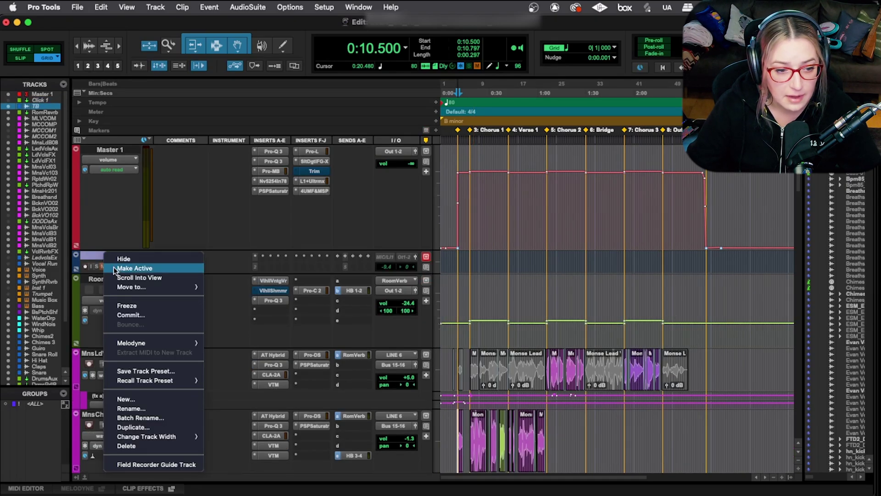
left_click(120, 258)
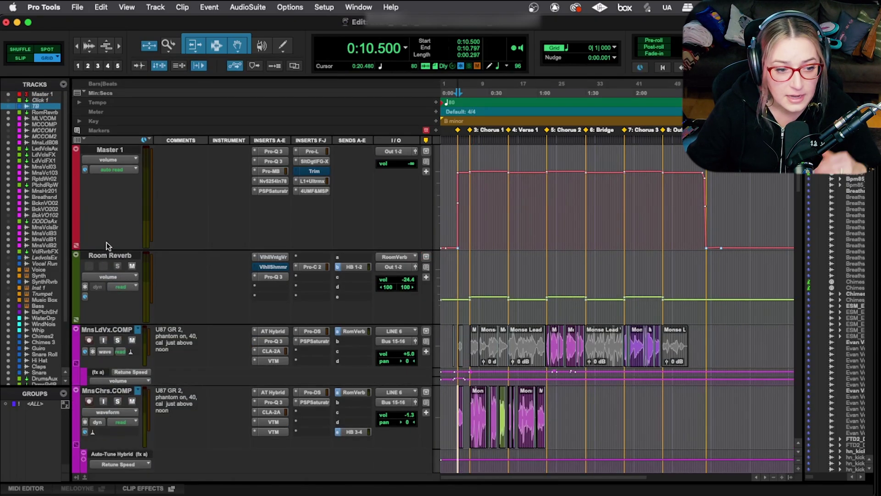
left_click(105, 257)
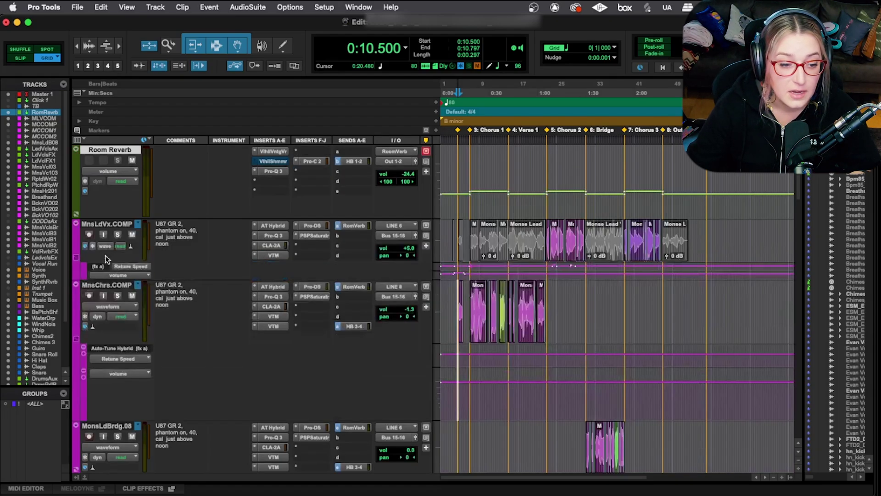
Step: Select BckVO202, DDDDsAx, Vocal Run and Trumpet in the Tracks list, then show the Mix window
scroll(106, 255, "down", 3)
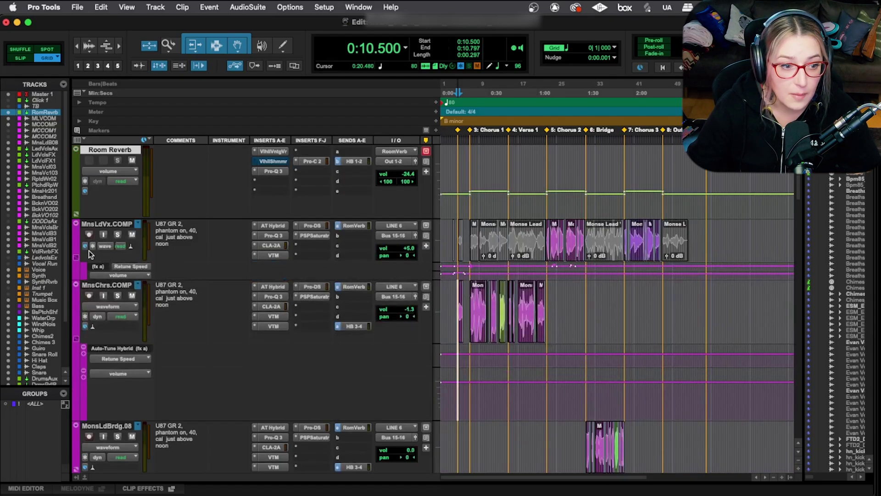
left_click(48, 209)
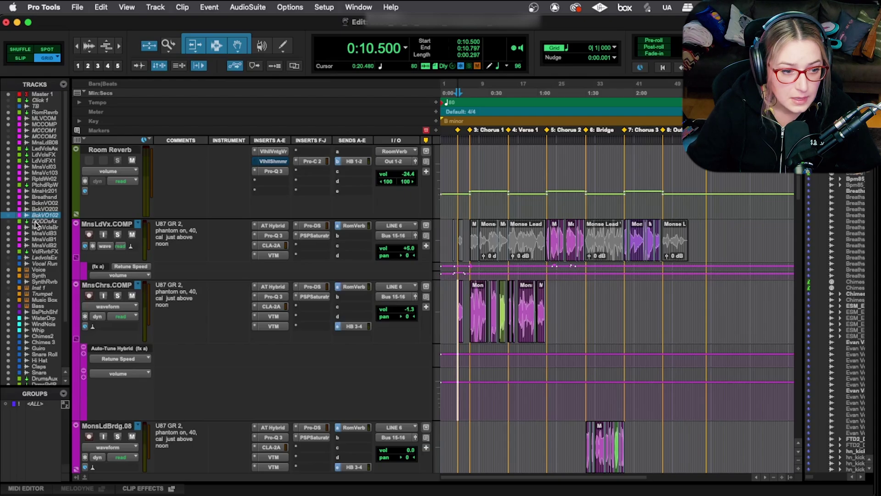
left_click(37, 221)
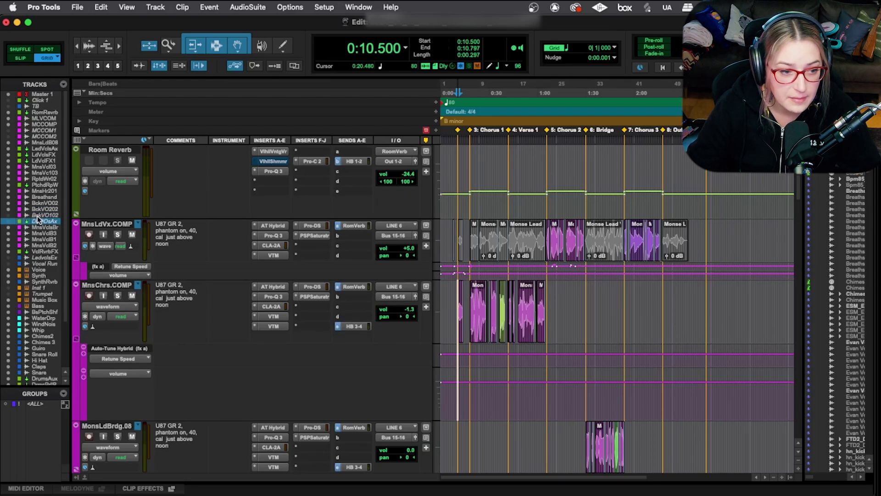
left_click(39, 263)
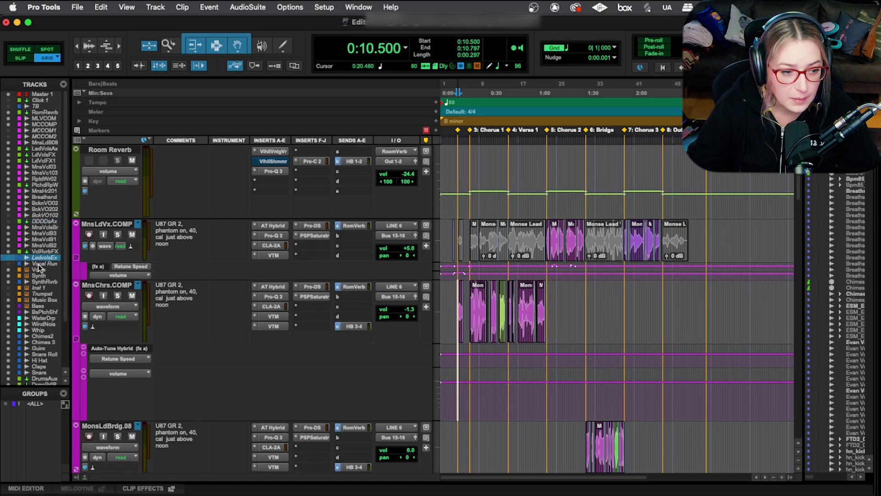
scroll(43, 274, "down", 1)
left_click(40, 292)
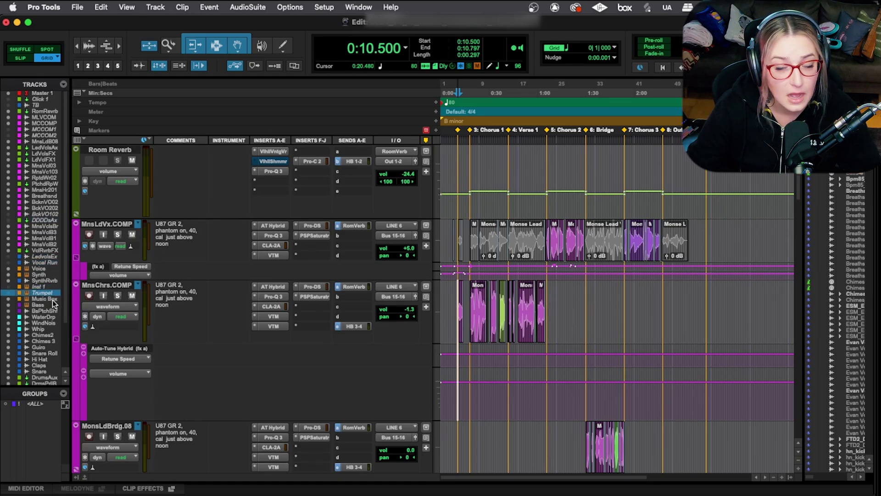
scroll(54, 302, "down", 3)
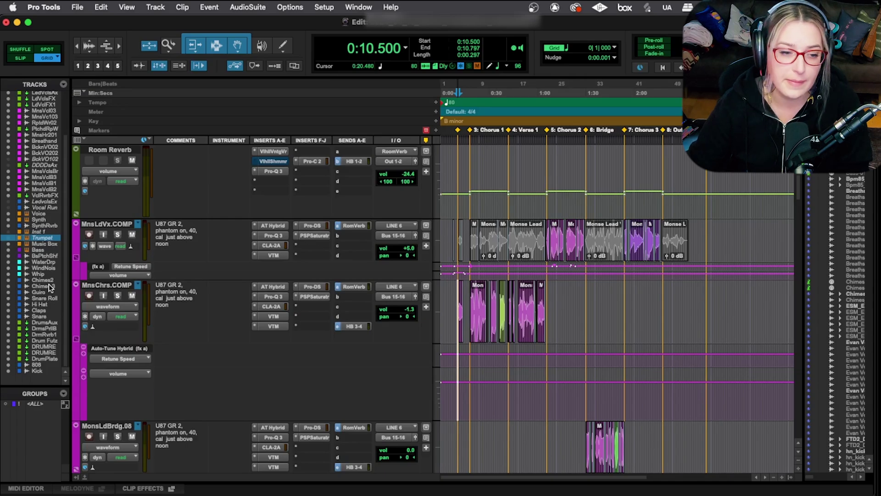
key("super+equal")
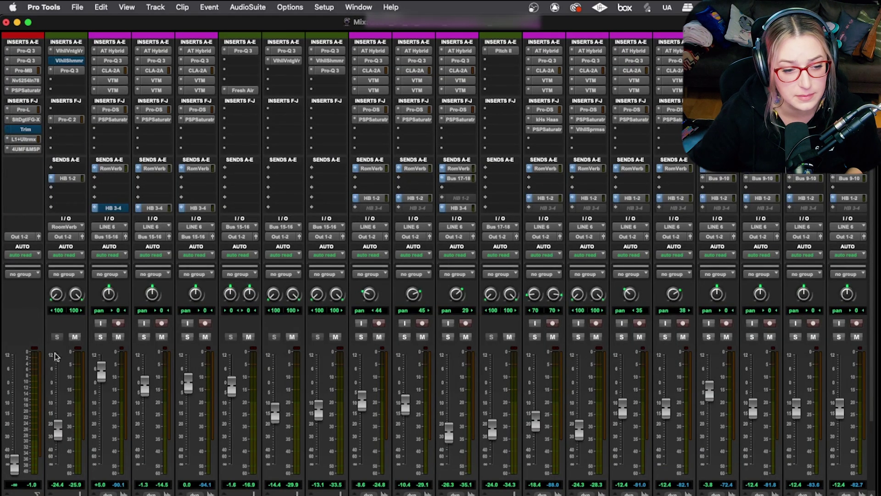
Step: Inspect the inactive Pro-MB insert across the mixer strips, then return to the Edit window
scroll(248, 138, "right", 10)
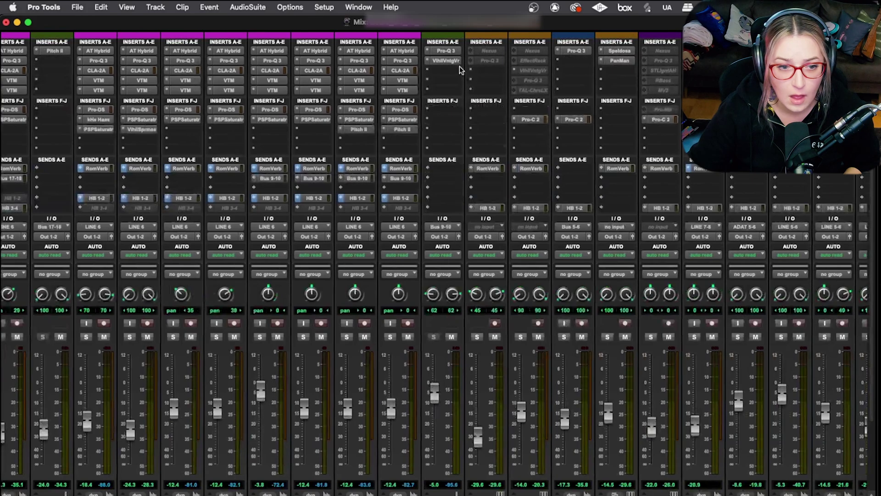
scroll(509, 108, "right", 7)
scroll(509, 106, "right", 1)
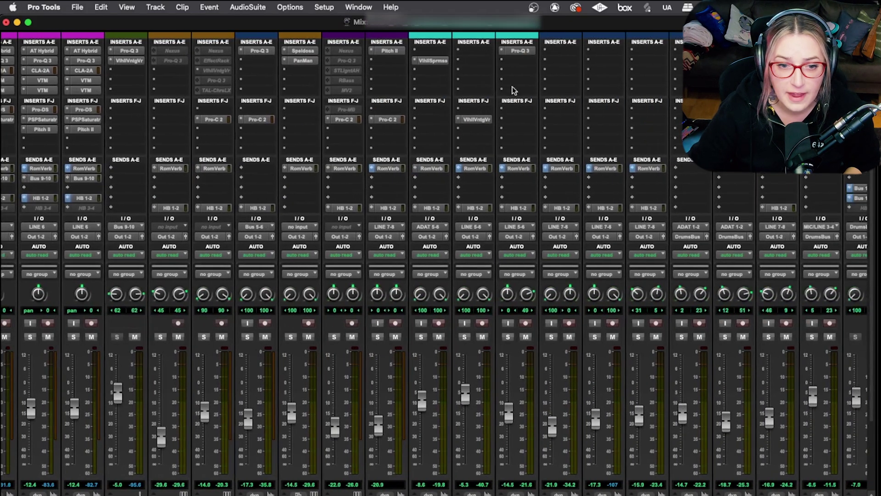
right_click(352, 113)
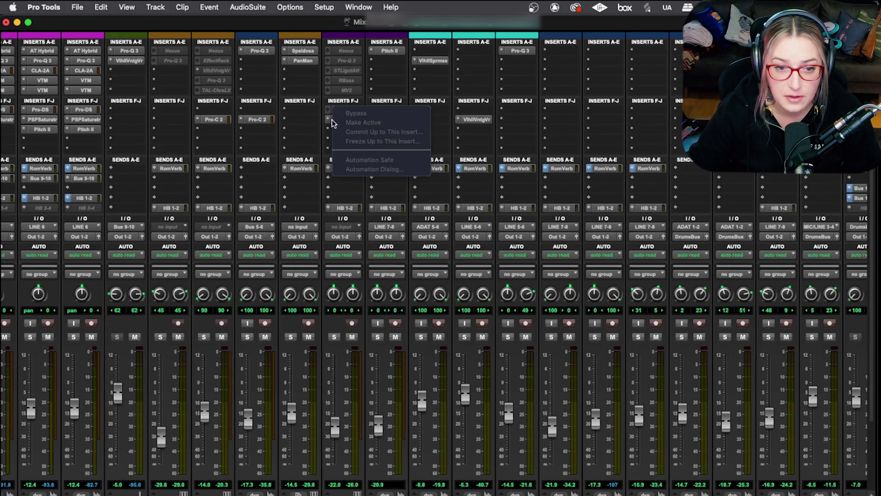
scroll(340, 179, "down", 3)
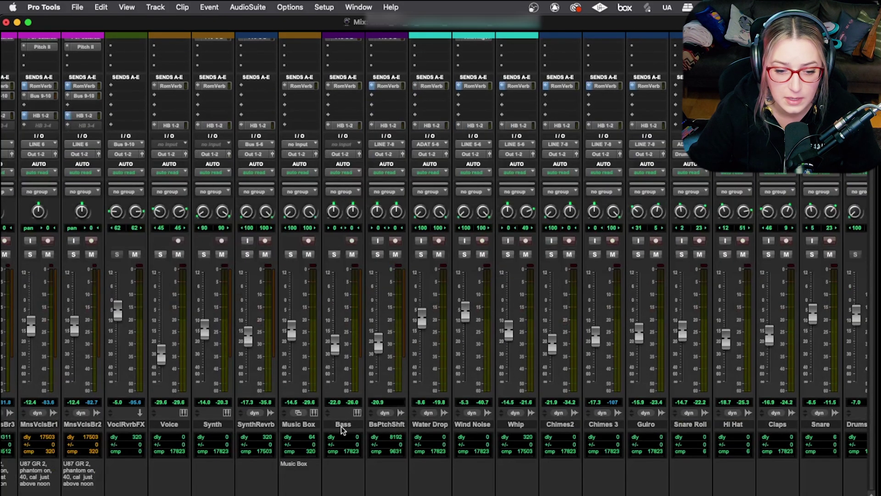
key("super+equal")
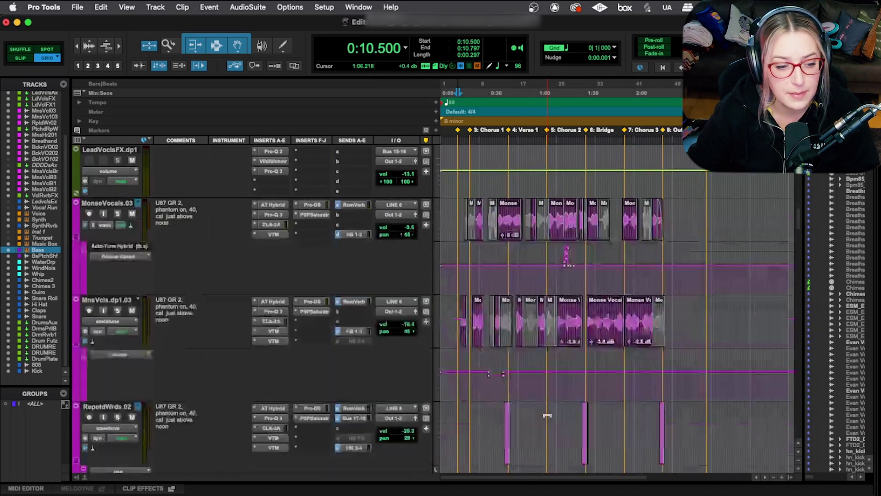
Step: Scroll down until Synth Reverb, Music Box and Bass with its inactive inserts are visible
scroll(546, 415, "down", 10)
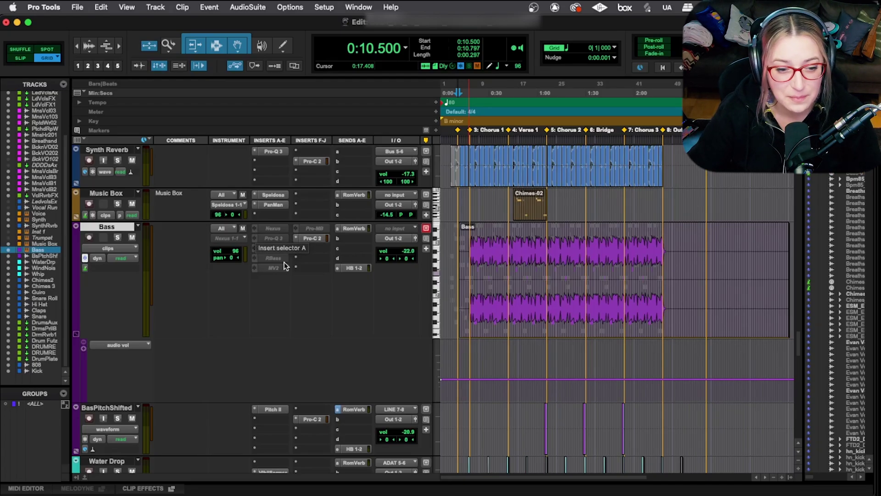
Step: In the Mix window, open the Bass track's Pro-C 2 and check its KickBus sidechain key input
key("super+equal")
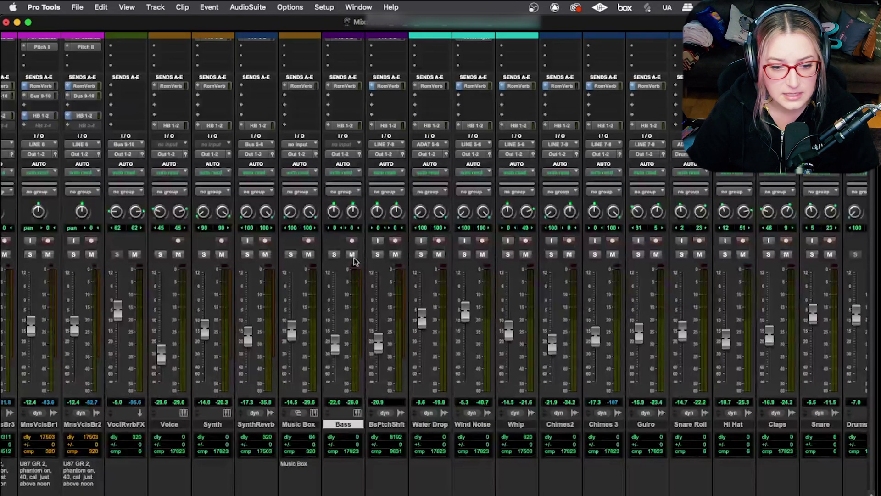
scroll(367, 273, "up", 5)
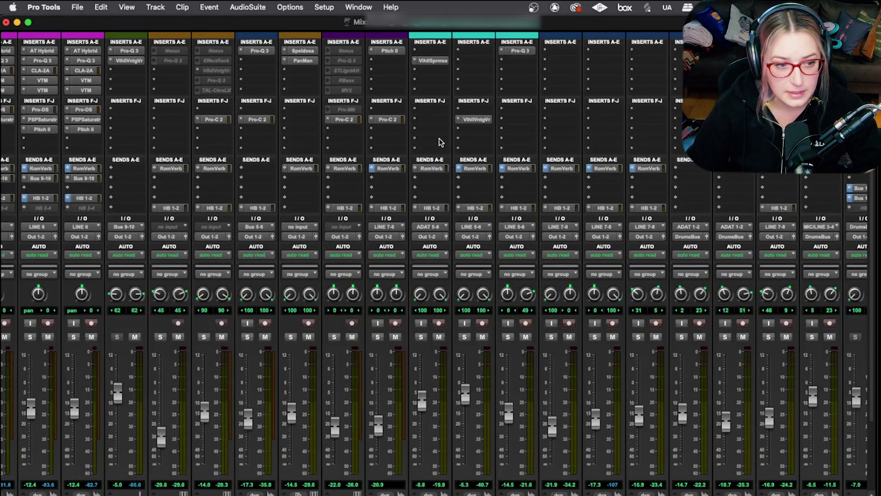
scroll(440, 142, "right", 10)
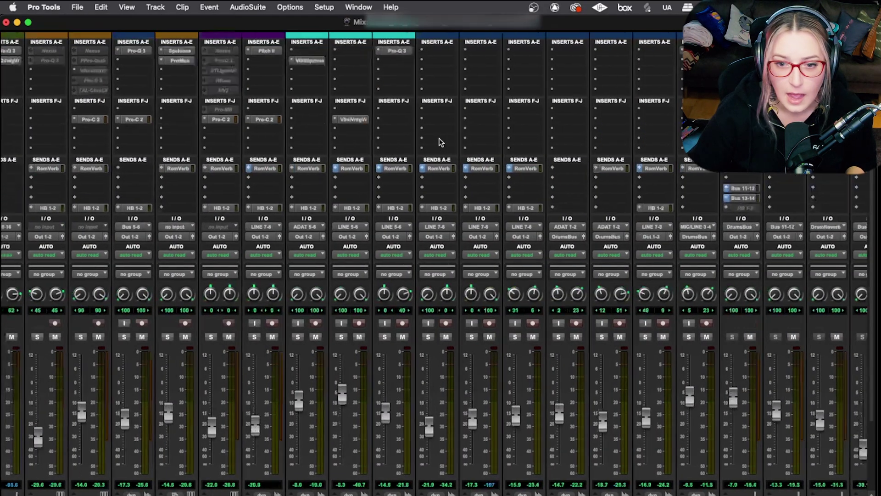
scroll(456, 108, "left", 10)
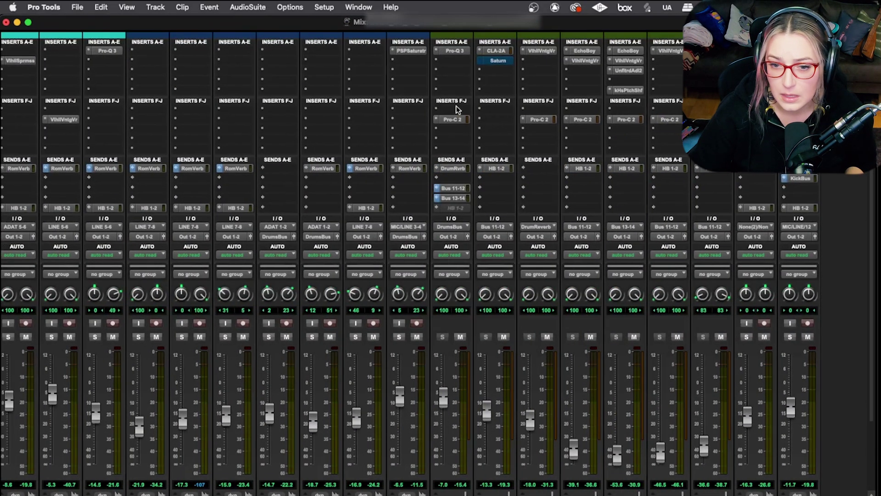
scroll(456, 108, "left", 1)
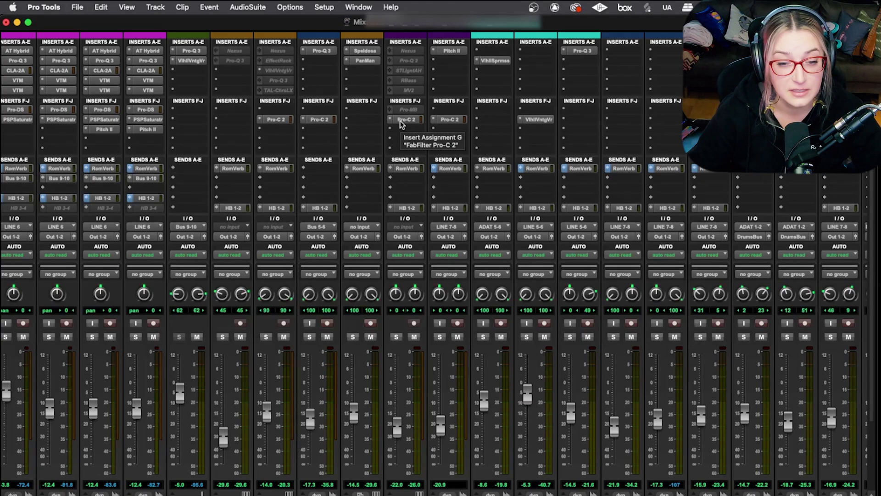
left_click(402, 120)
left_click_drag(618, 119, 582, 82)
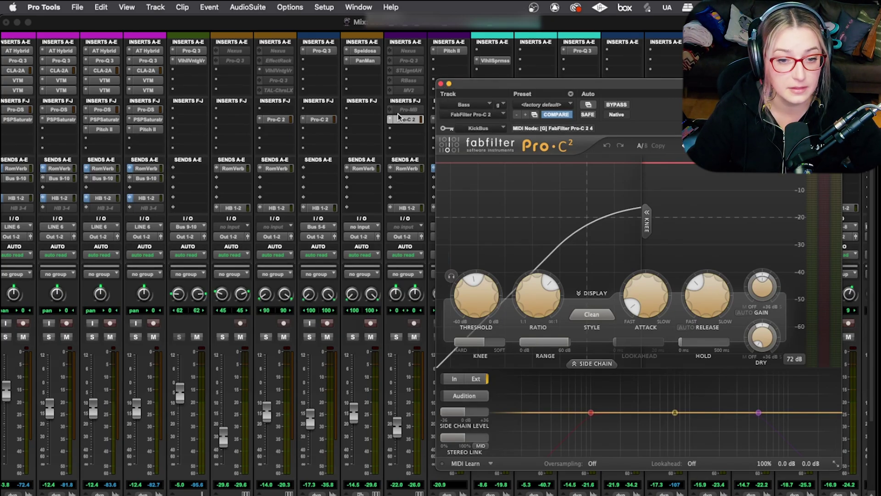
left_click(441, 84)
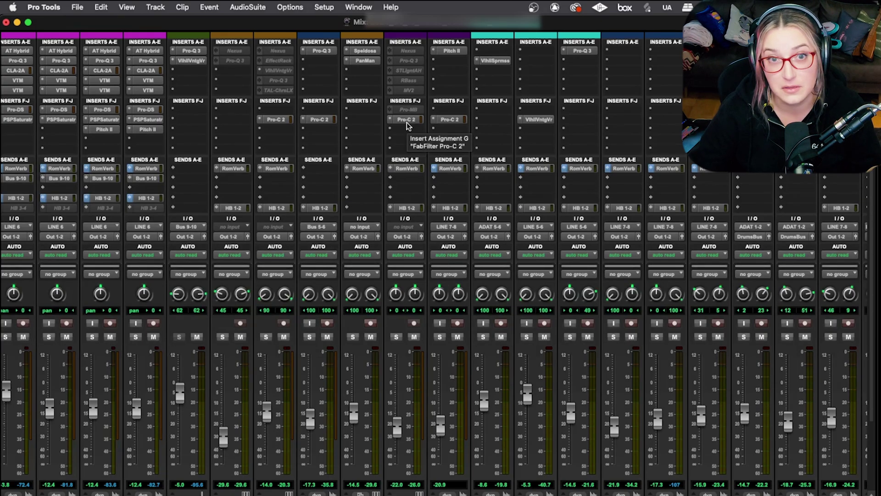
scroll(408, 127, "down", 5)
Step: Select the tracks from MnLVCOMP through Whip in the mixer
scroll(249, 429, "left", 3)
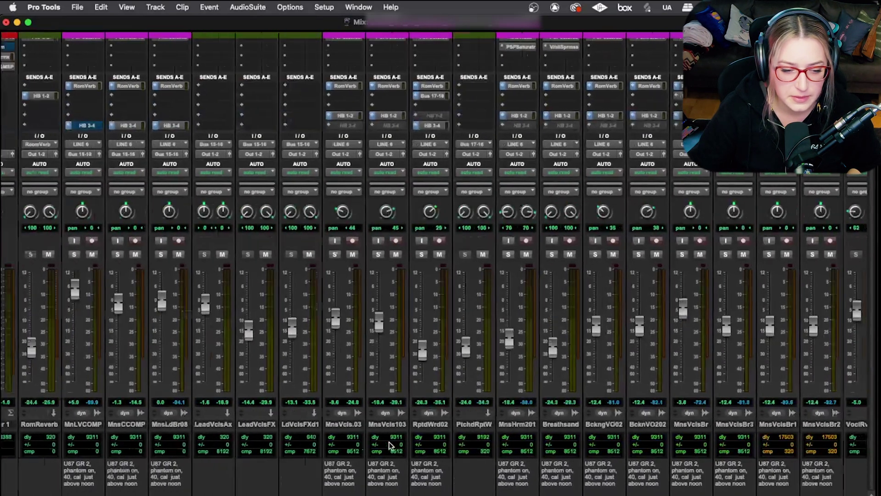
scroll(681, 434, "right", 10)
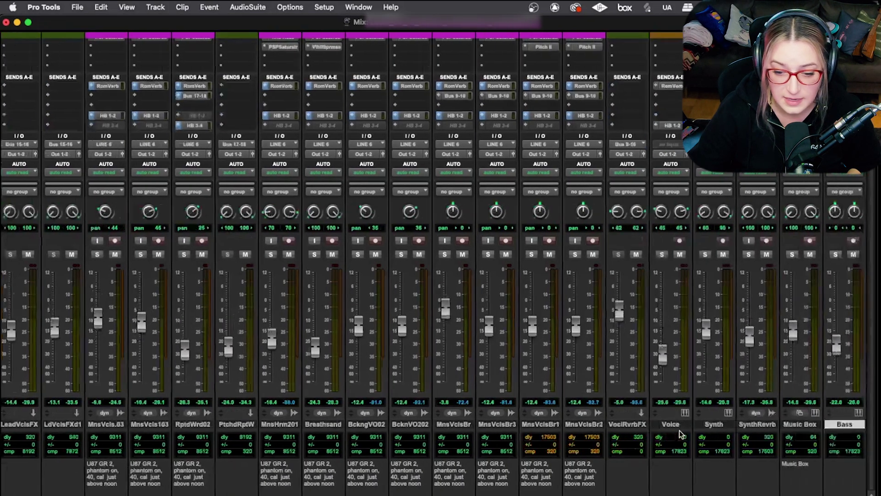
scroll(681, 434, "right", 8)
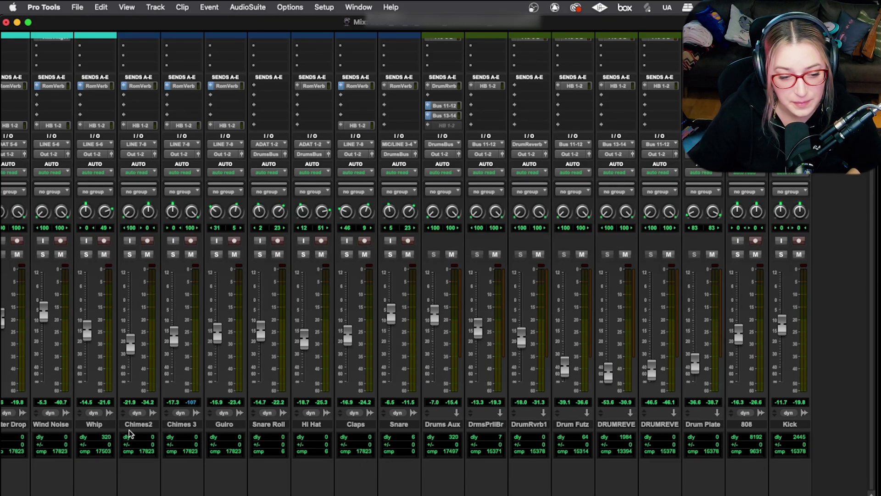
left_click(95, 425)
scroll(99, 433, "left", 2)
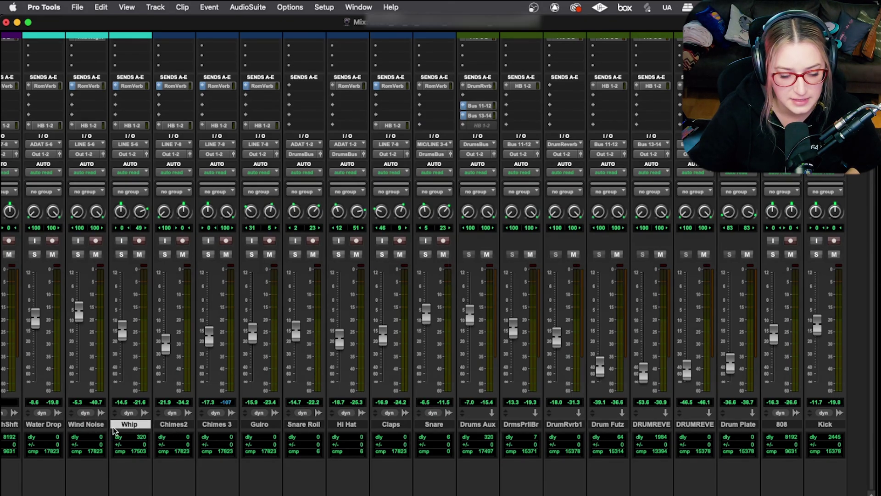
scroll(113, 427, "left", 10)
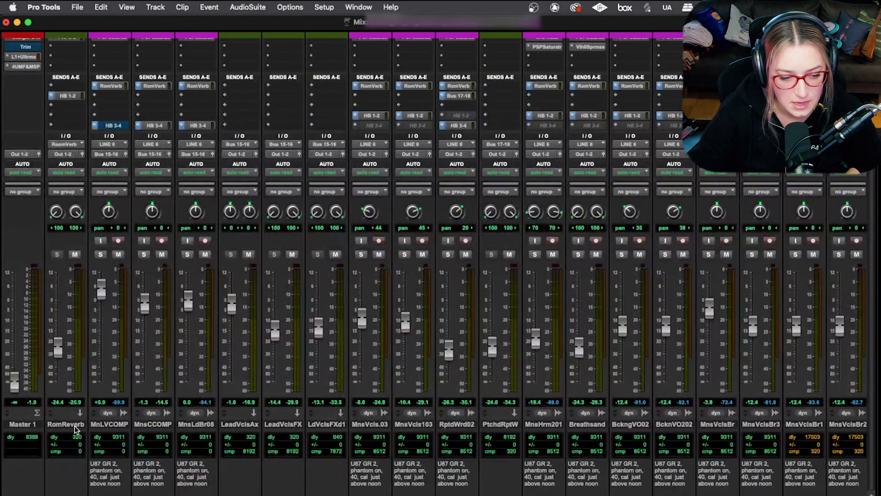
left_click(105, 426, "alt")
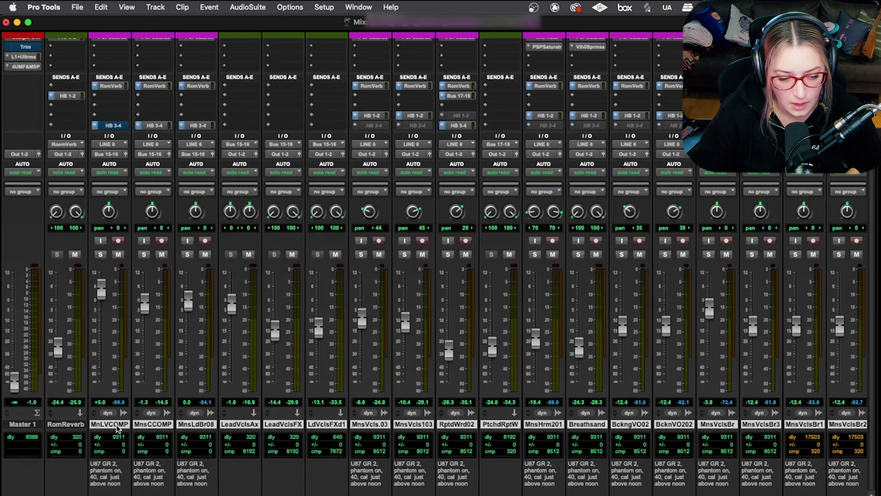
Step: Make the selected vocal, synth and bass tracks inactive
scroll(253, 426, "right", 6)
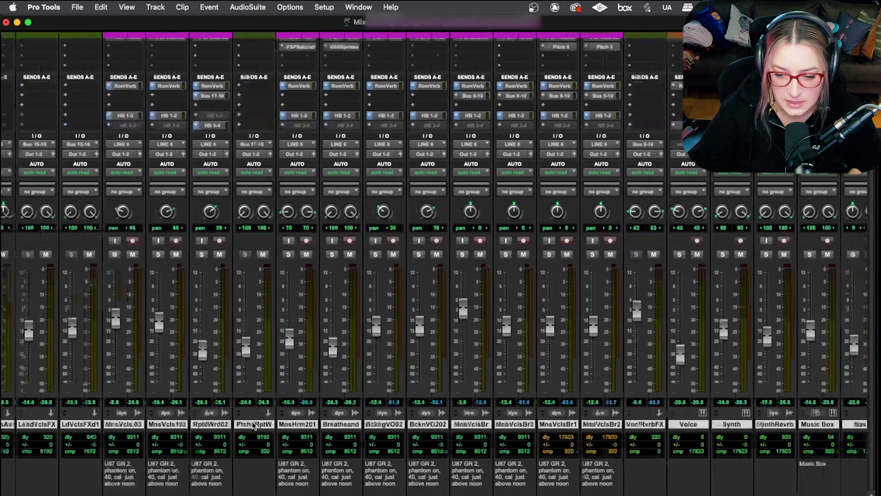
scroll(253, 426, "right", 4)
scroll(253, 425, "left", 11)
scroll(252, 427, "up", 3)
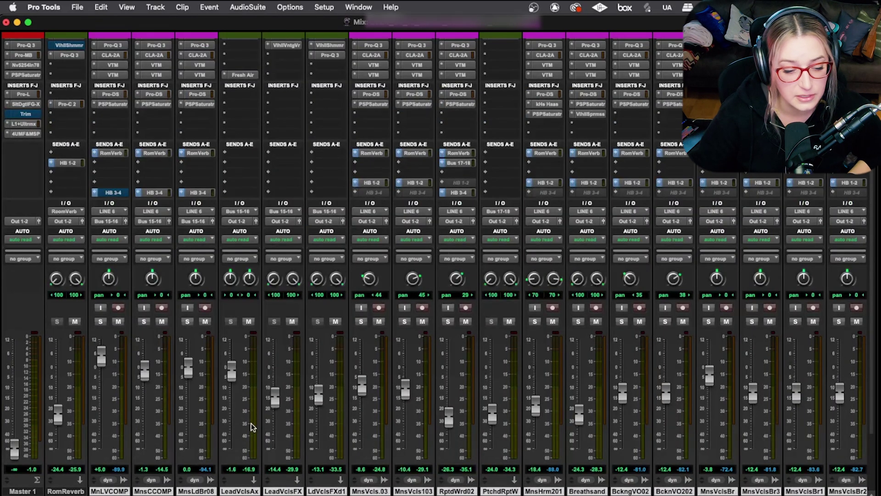
scroll(252, 427, "right", 5)
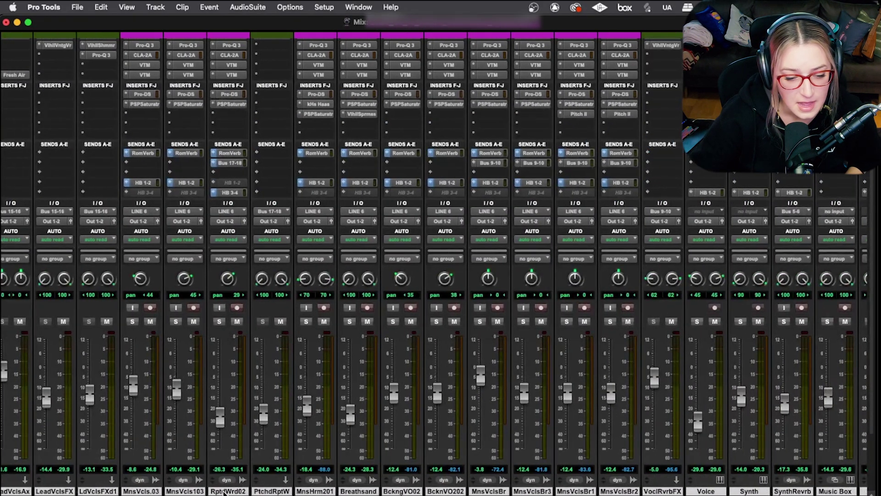
right_click(224, 491)
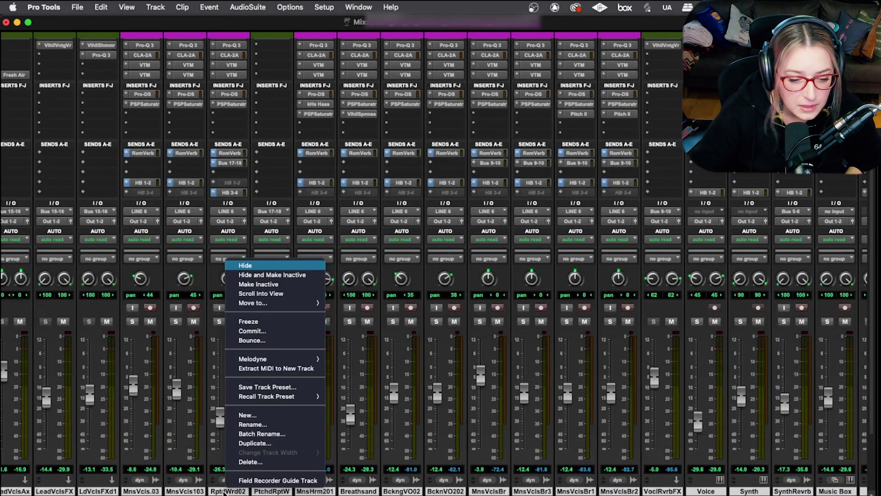
left_click(377, 313)
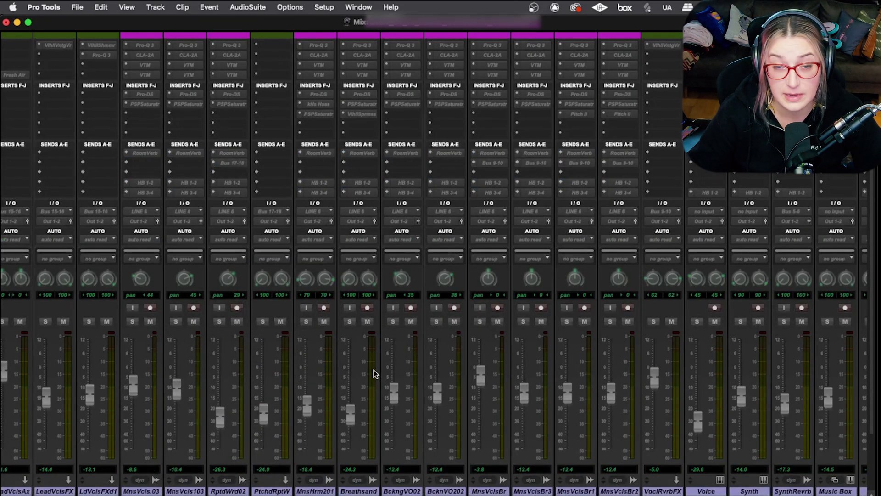
scroll(374, 370, "down", 3)
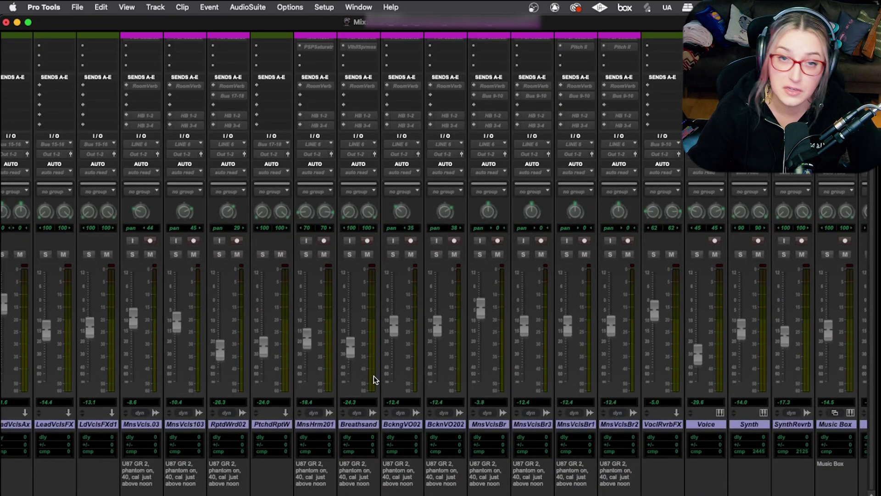
scroll(375, 461, "left", 10)
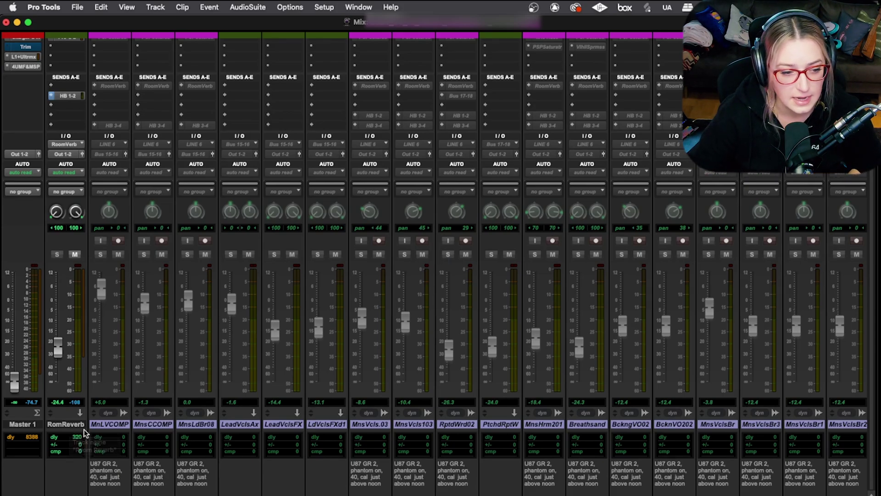
scroll(84, 428, "right", 2)
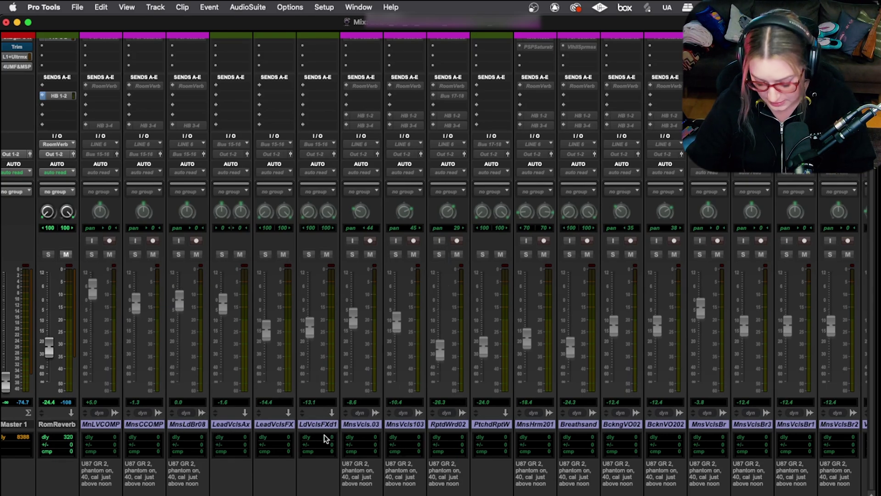
key("super+equal")
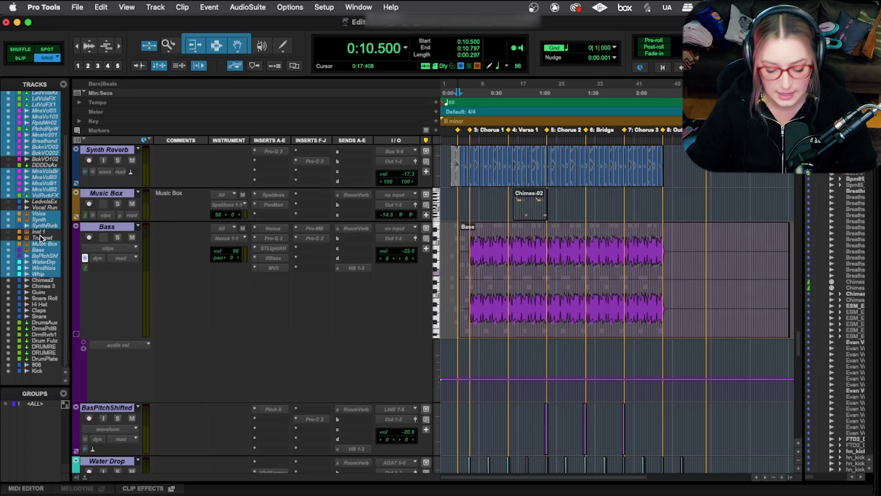
key("super+equal")
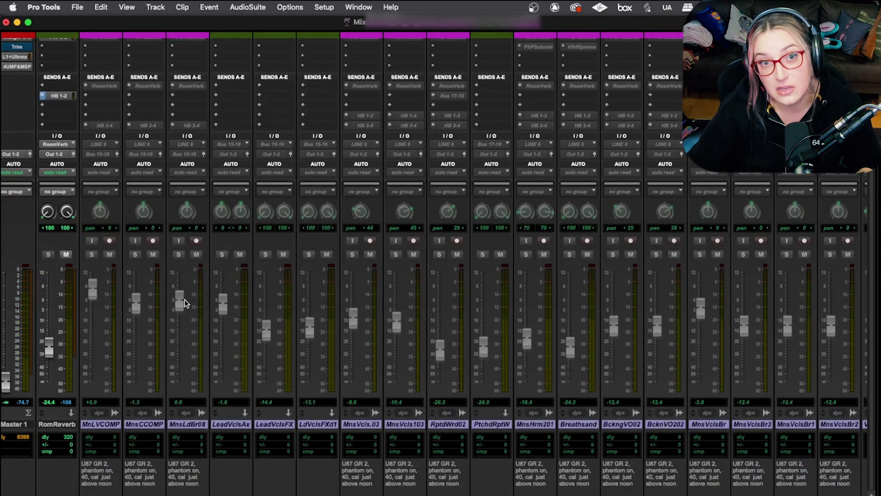
scroll(230, 358, "left", 10)
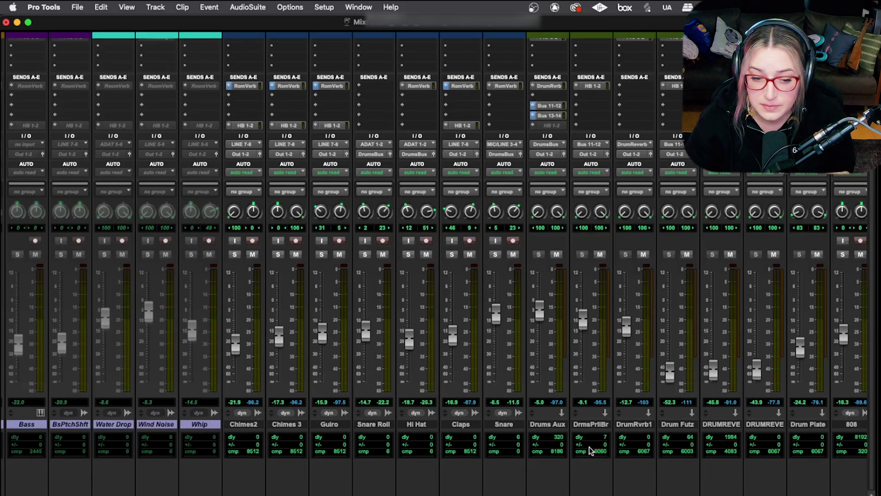
scroll(588, 450, "right", 3)
scroll(817, 374, "up", 4)
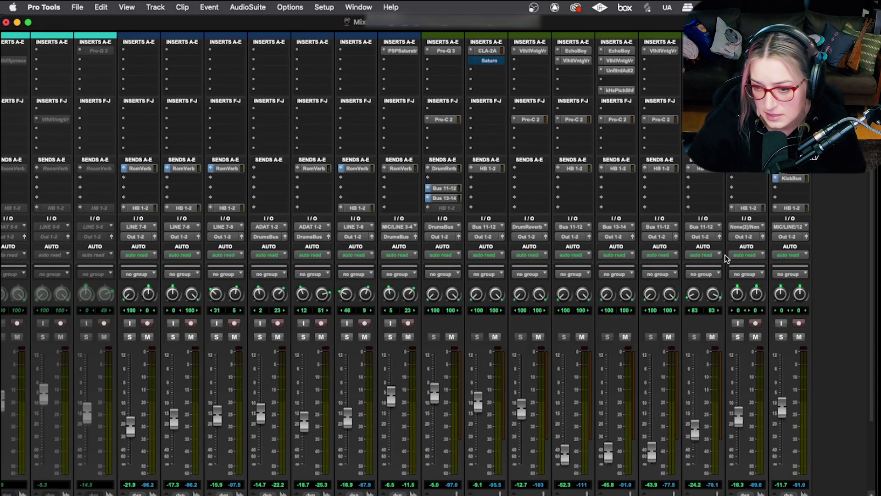
scroll(726, 258, "down", 2)
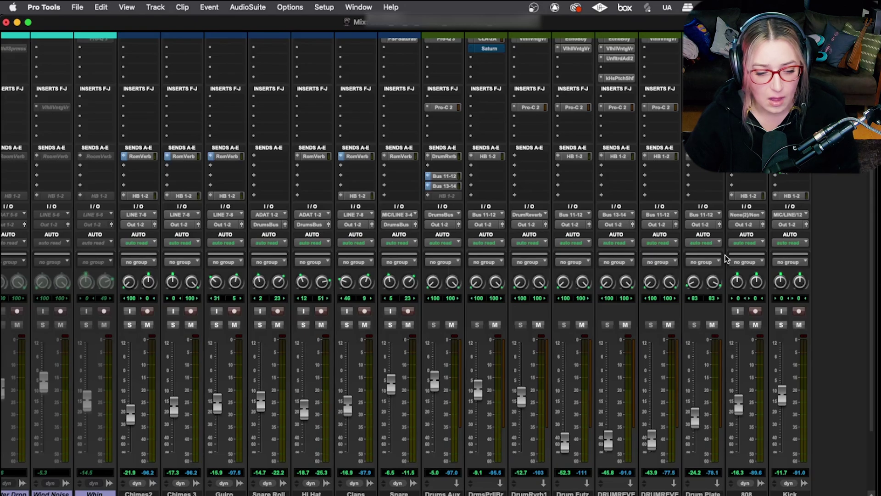
scroll(726, 258, "down", 3)
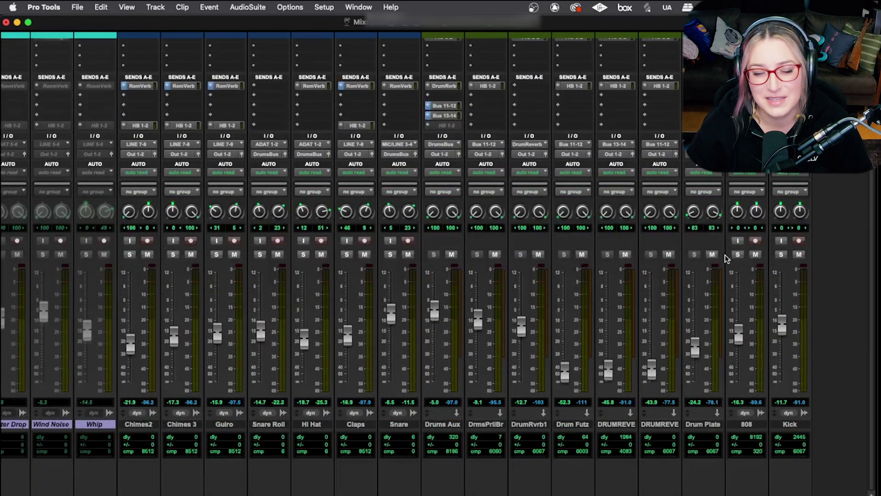
Step: In the Edit window, select the Master track from marker 0:10.500 to 2:44.849
key("super+equal")
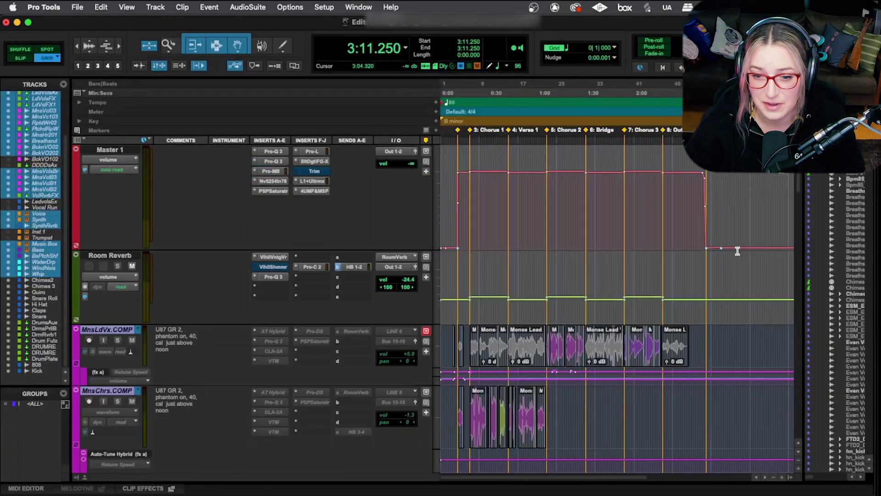
left_click(718, 184)
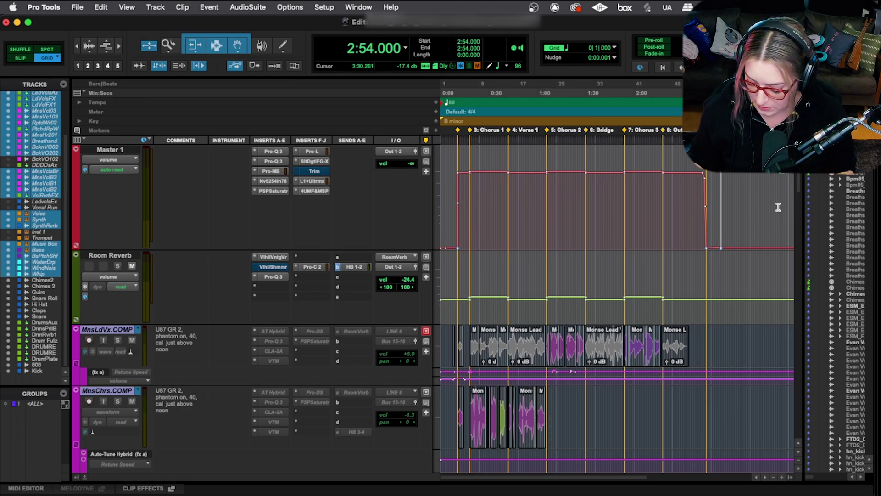
key("period")
key("2")
key("period")
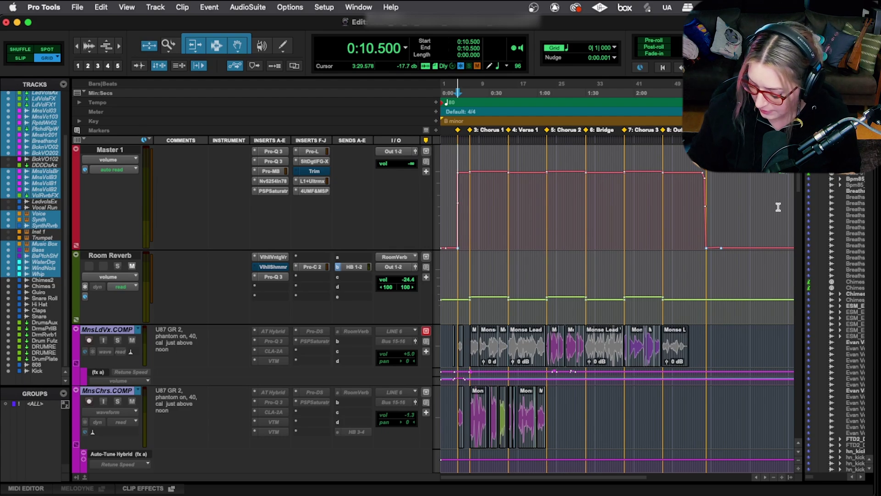
key("alt+shift+Return")
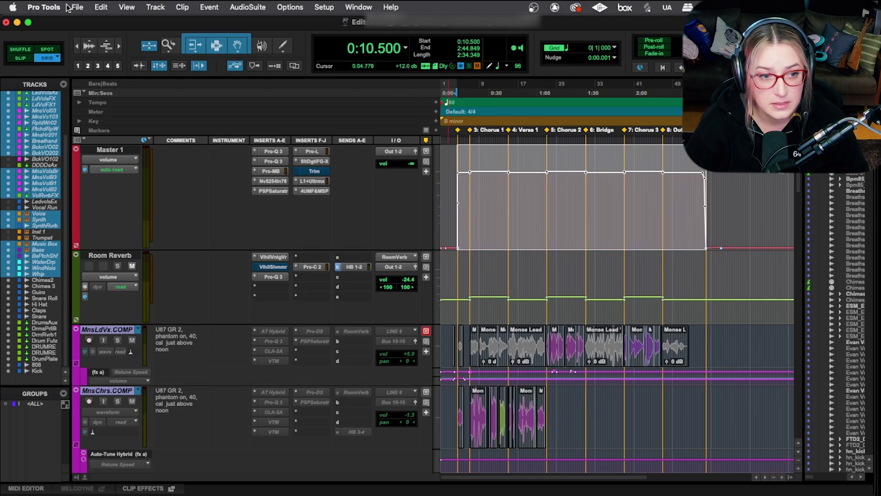
Step: Open Bounce Mix and delete the trailing _1 so the file name ends in DRUMSStem
left_click(84, 6)
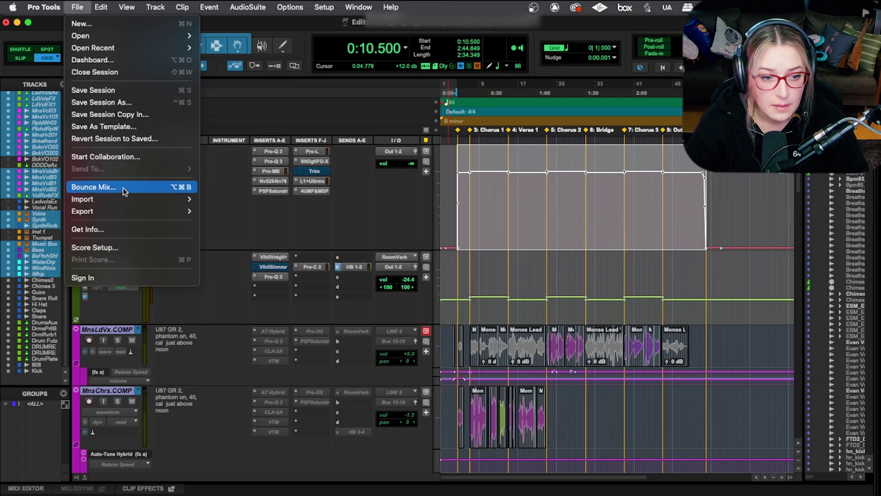
left_click(229, 203)
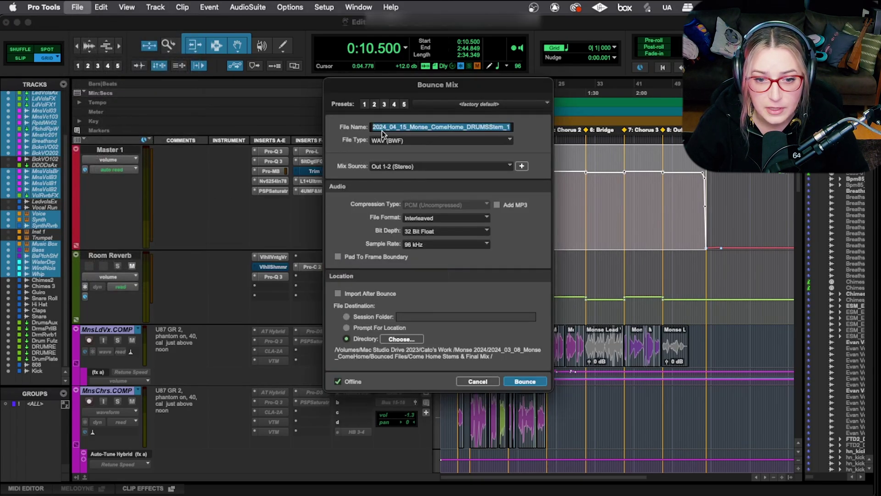
left_click(480, 127)
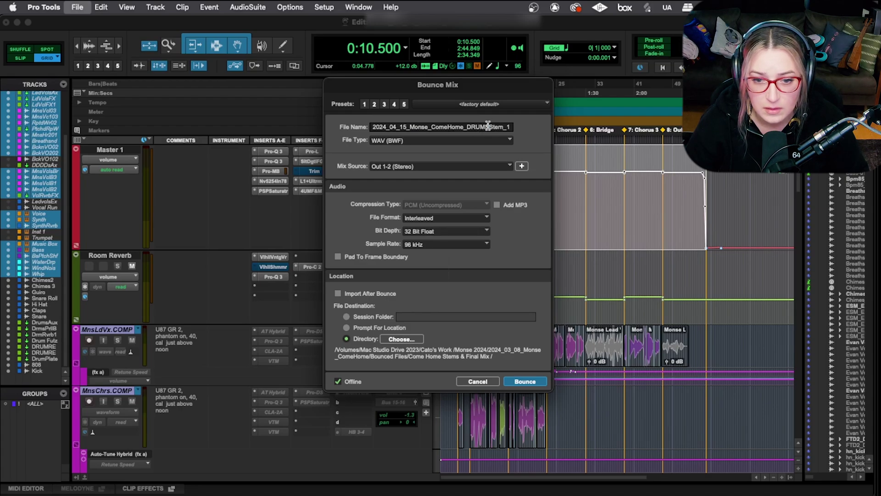
left_click_drag(489, 127, 466, 127)
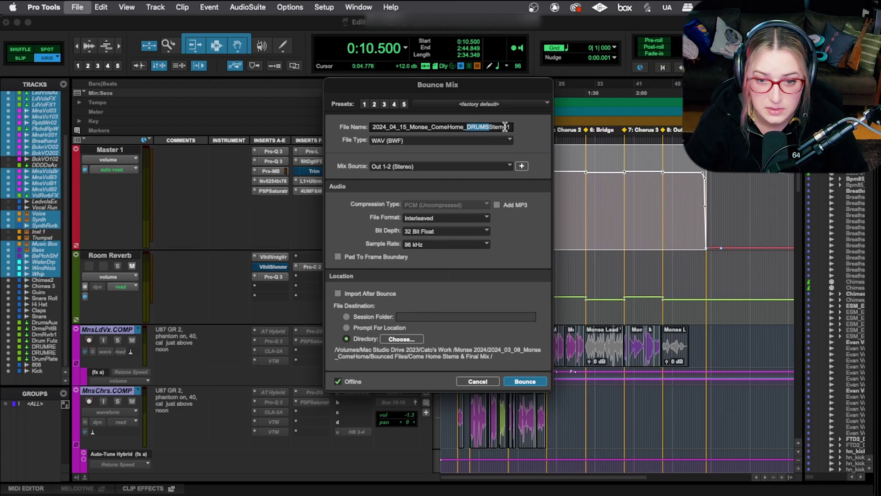
left_click(510, 127)
key("BackSpace")
key("BackSpace")
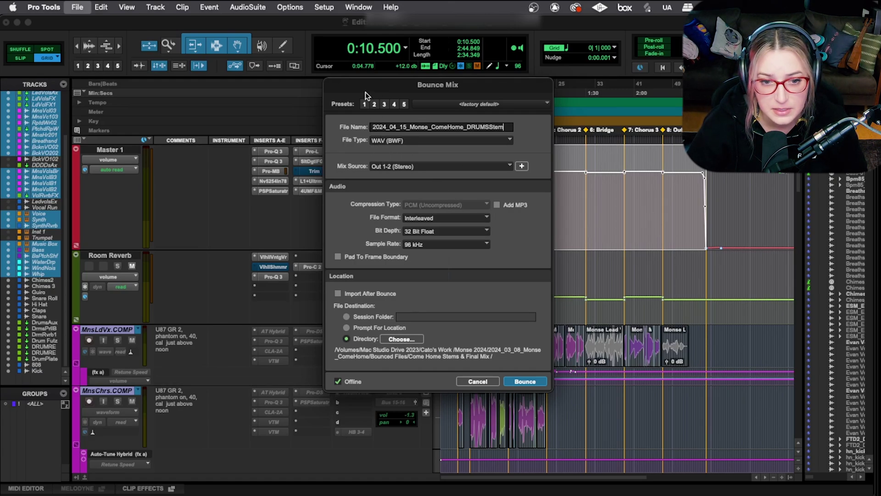
left_click_drag(365, 92, 492, 97)
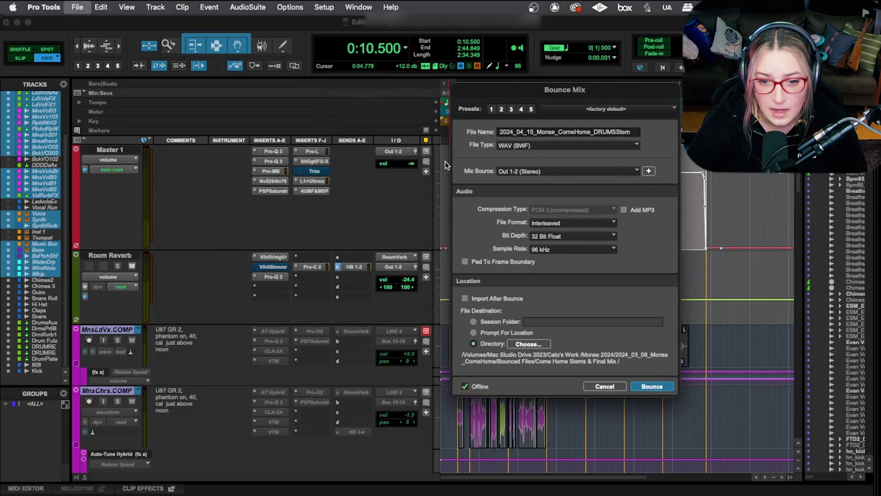
Step: Keep Out 1-2 (Stereo) as the bounce source, toggle Offline, then cancel the Bounce Mix dialog
left_click(501, 174)
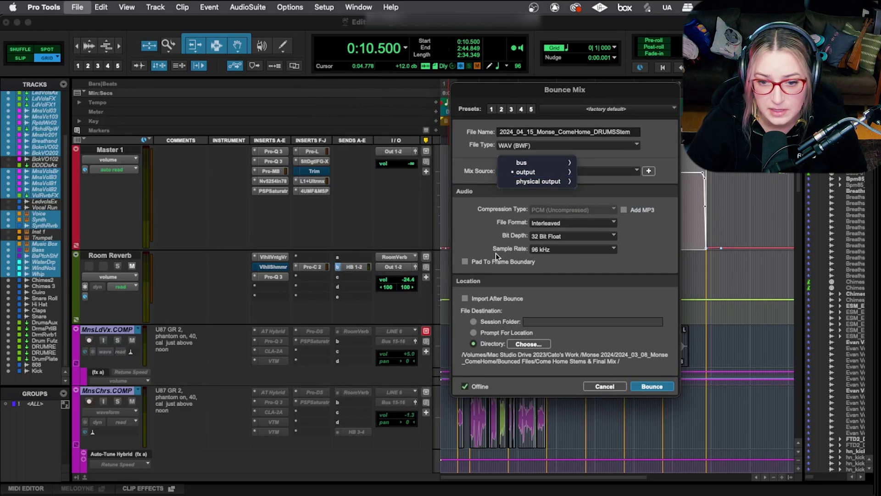
left_click(479, 192)
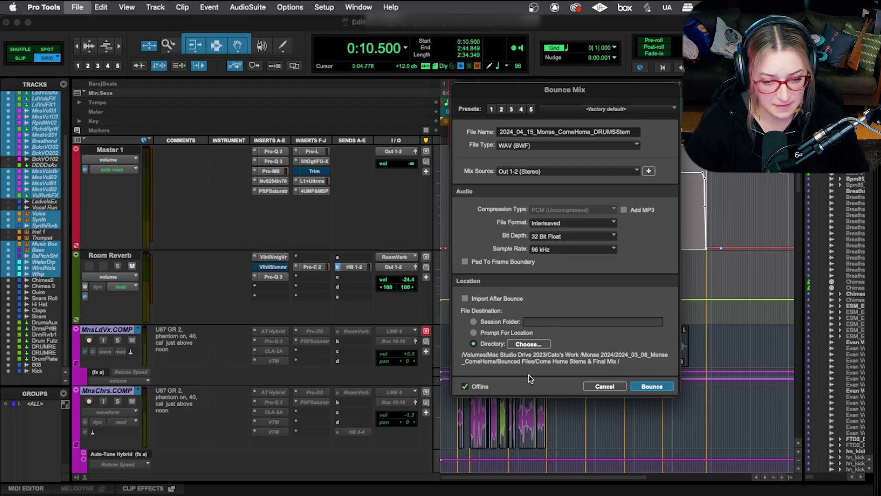
left_click(479, 387)
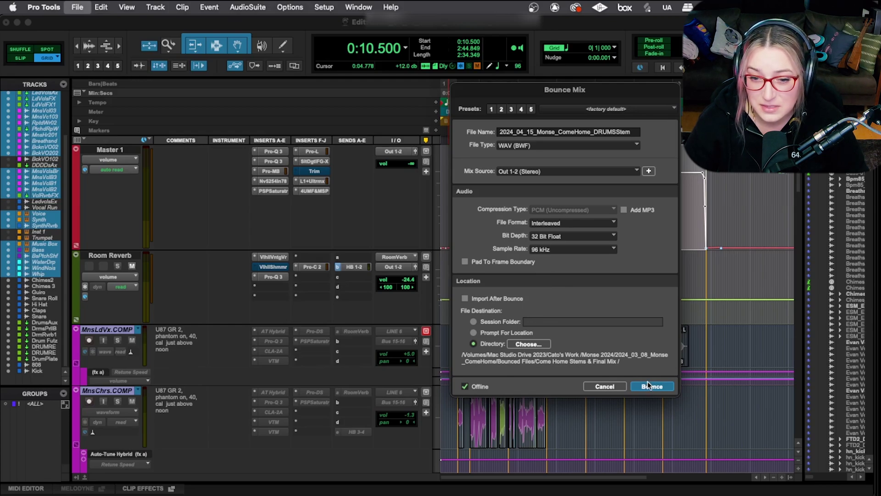
left_click(603, 386)
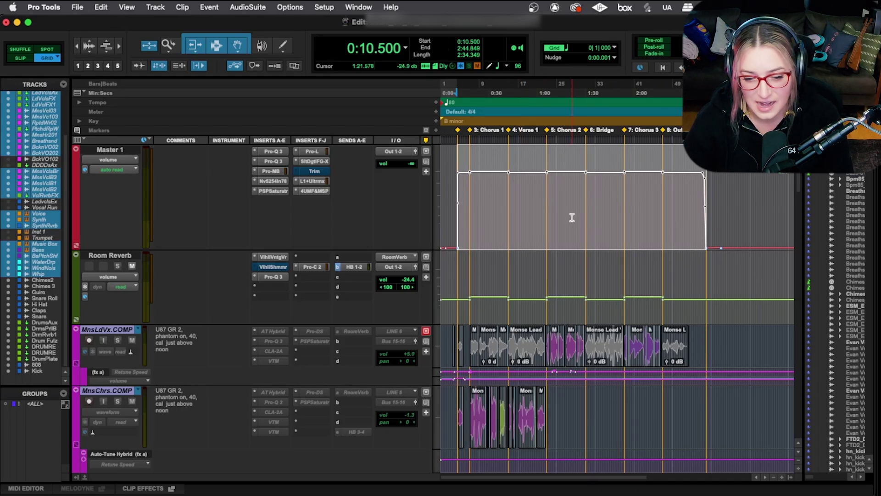
Step: Switch to the Mix window showing the Chimes2 through Kick strips
key("super+equal")
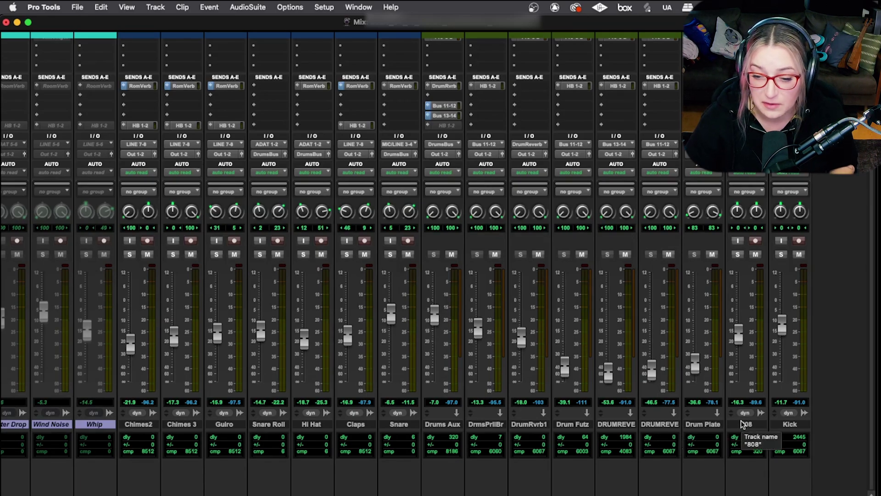
Step: Select Chimes2 through 808, make them inactive, then clear the track selection
left_click(801, 425)
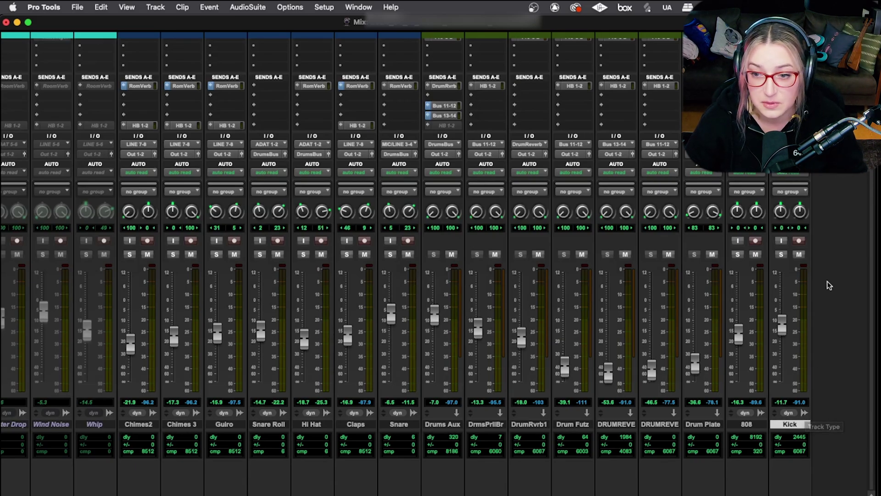
left_click(747, 424)
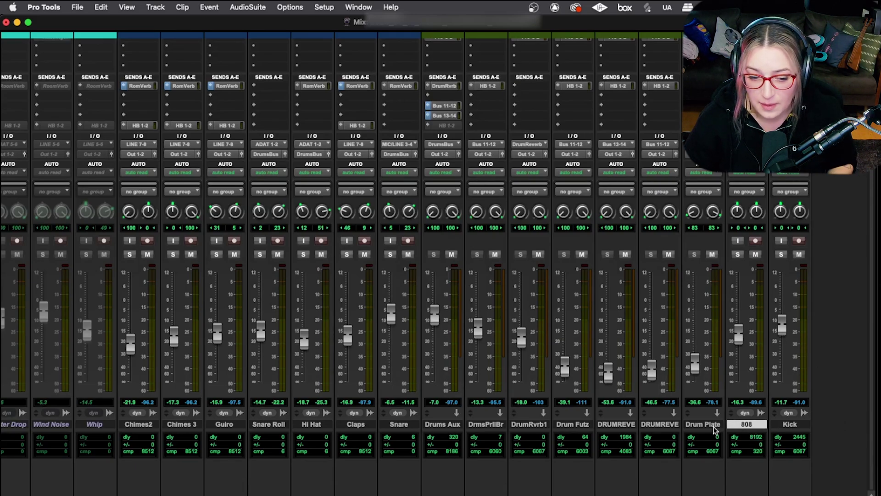
left_click(136, 425, "shift")
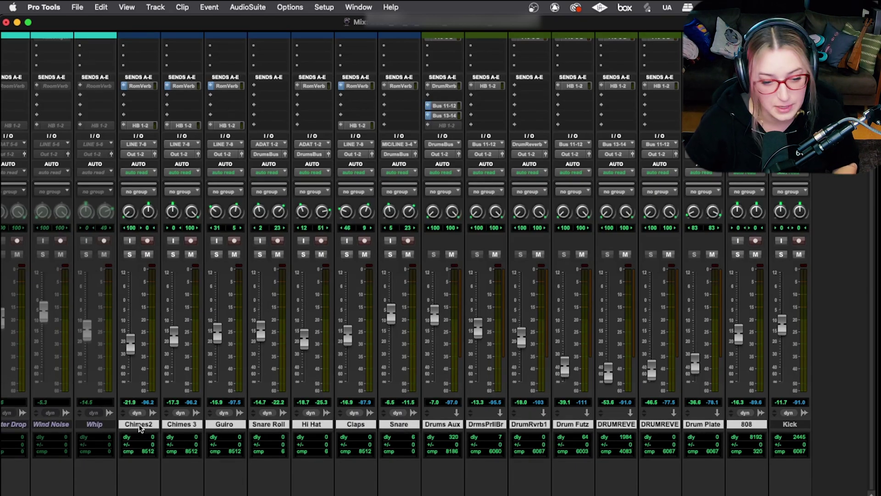
right_click(175, 425)
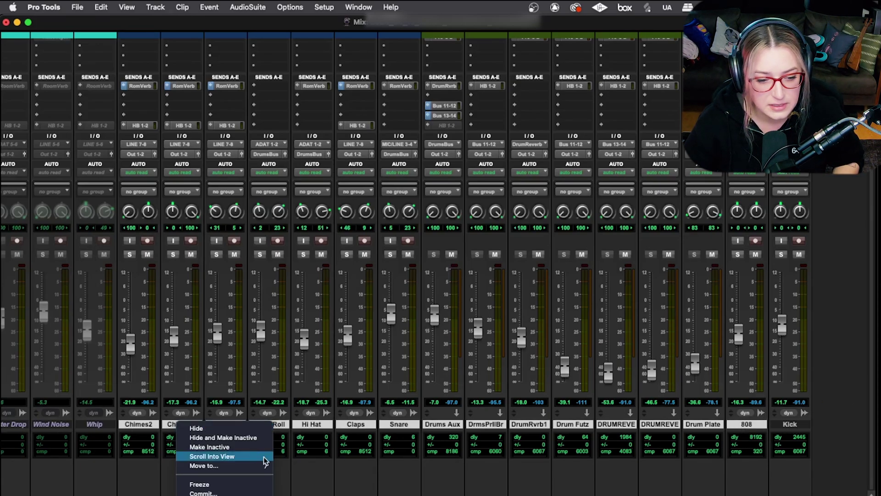
left_click(226, 446)
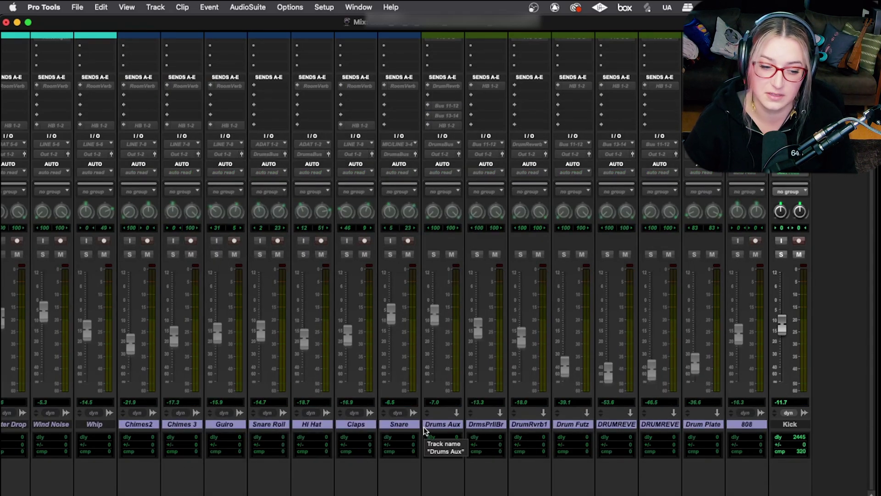
left_click(790, 424)
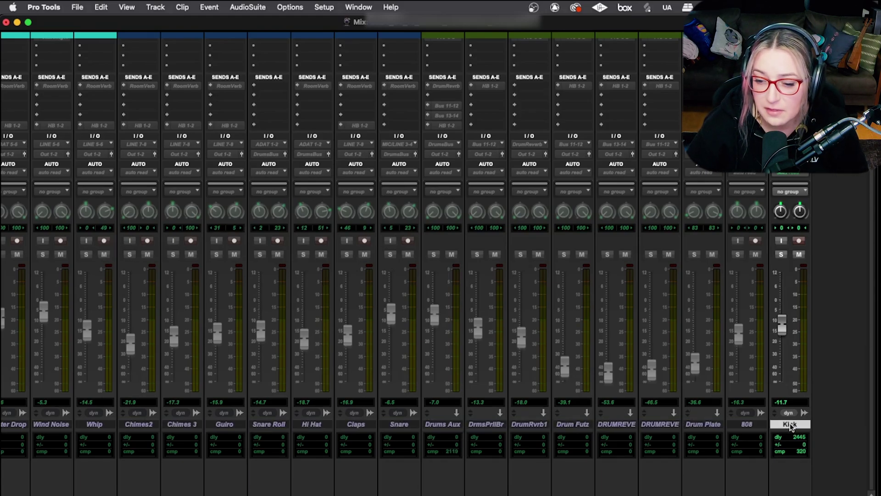
scroll(790, 106, "up", 1)
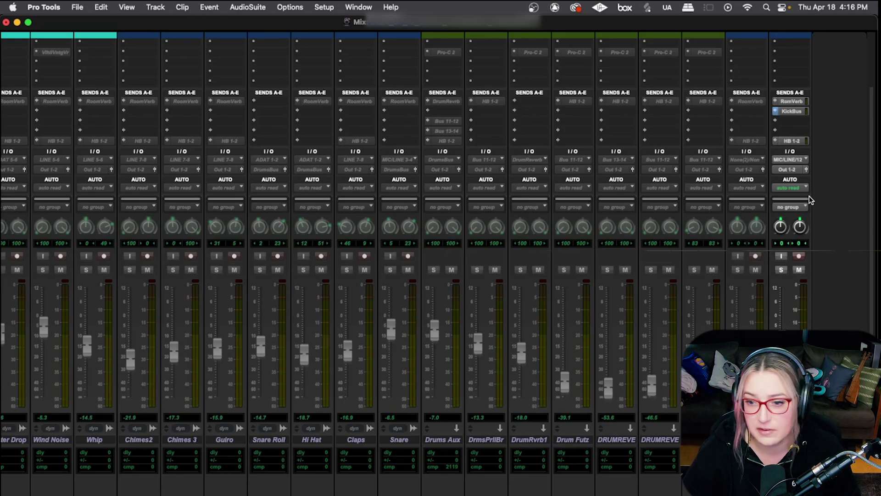
Step: Make the Kick track's RoomVerb send inactive
left_click(791, 101)
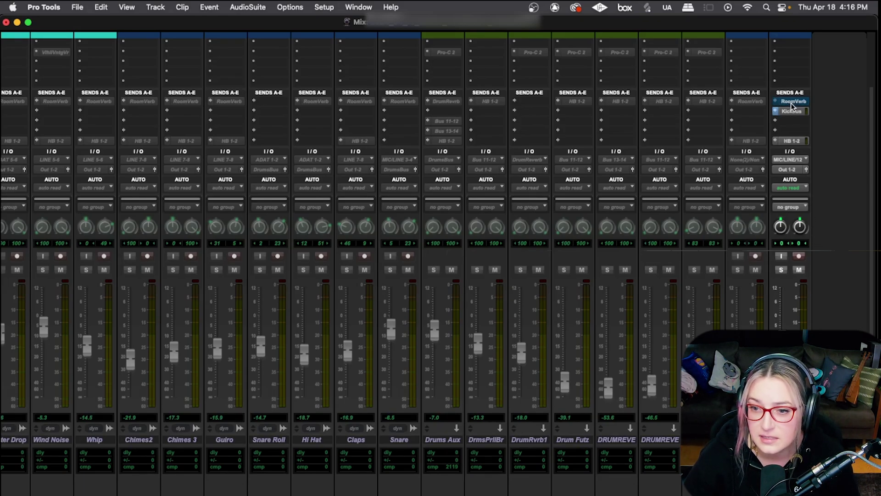
right_click(788, 100)
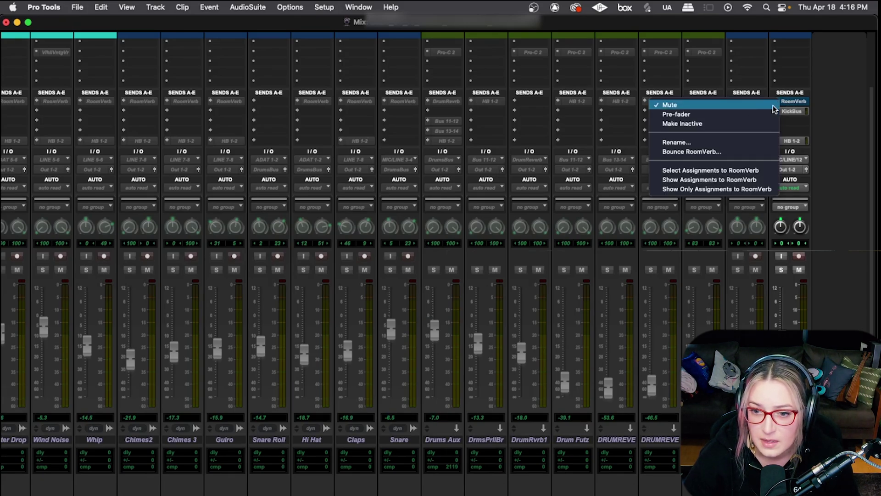
left_click(764, 124)
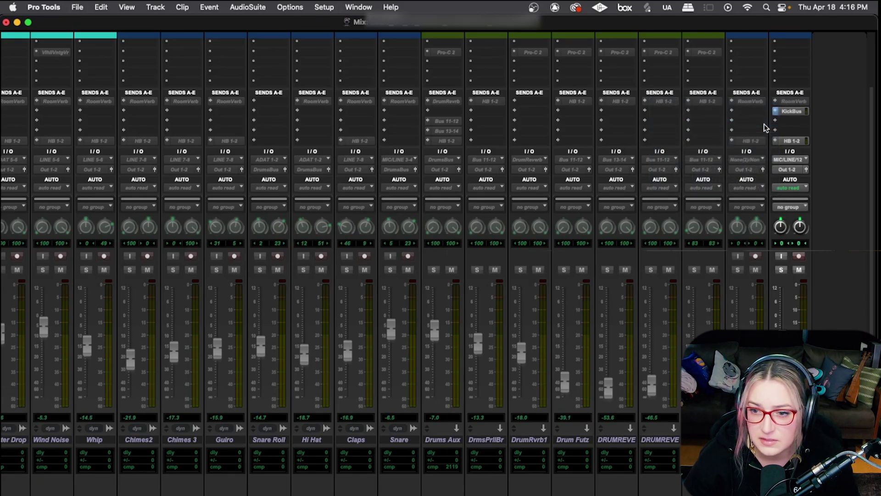
right_click(794, 102)
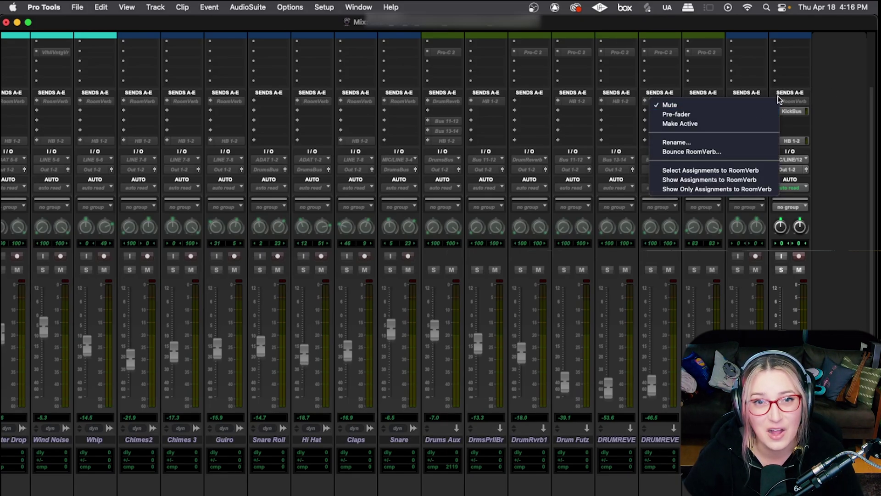
left_click(863, 232)
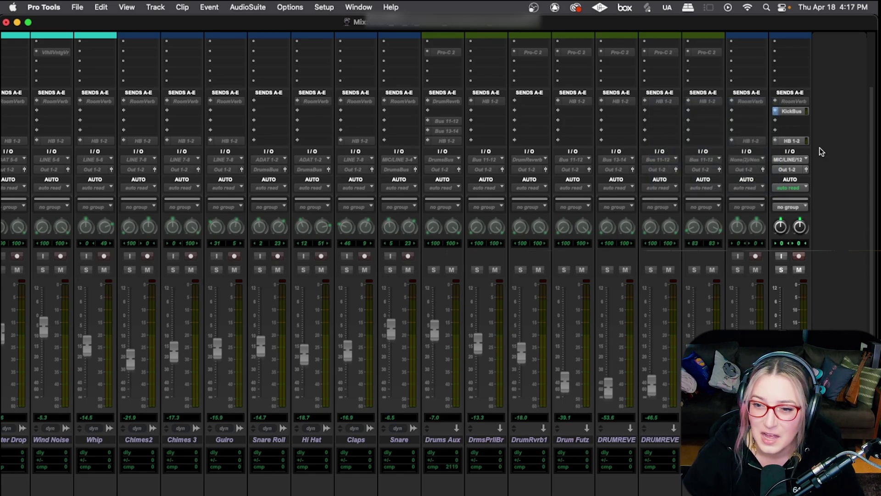
scroll(823, 148, "up", 2)
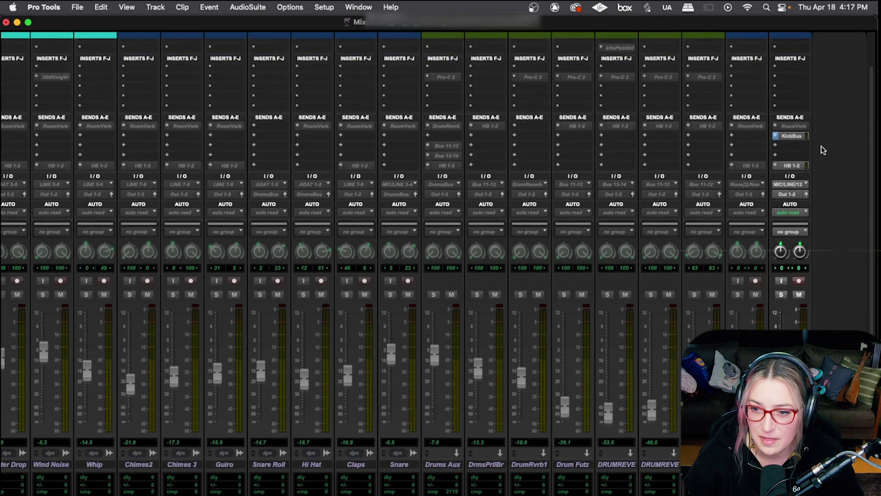
scroll(787, 149, "up", 3)
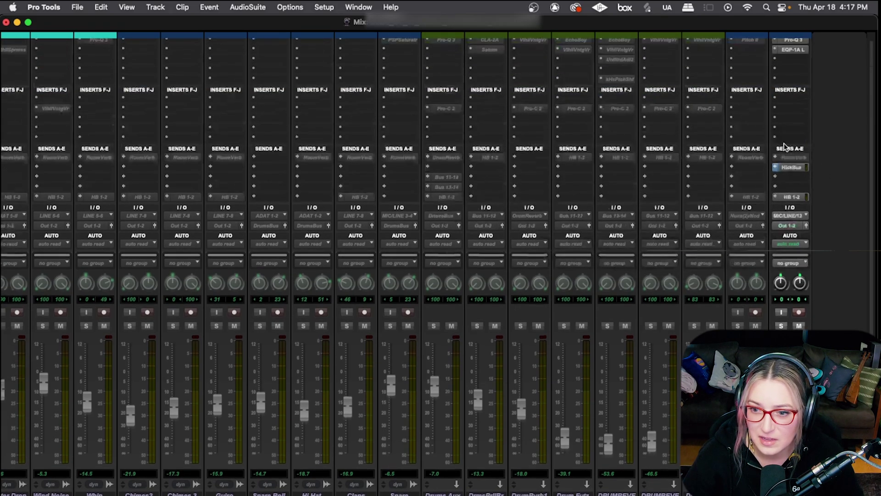
Step: Open the Kick's KickBus send window and mute the Kick track
left_click(790, 167)
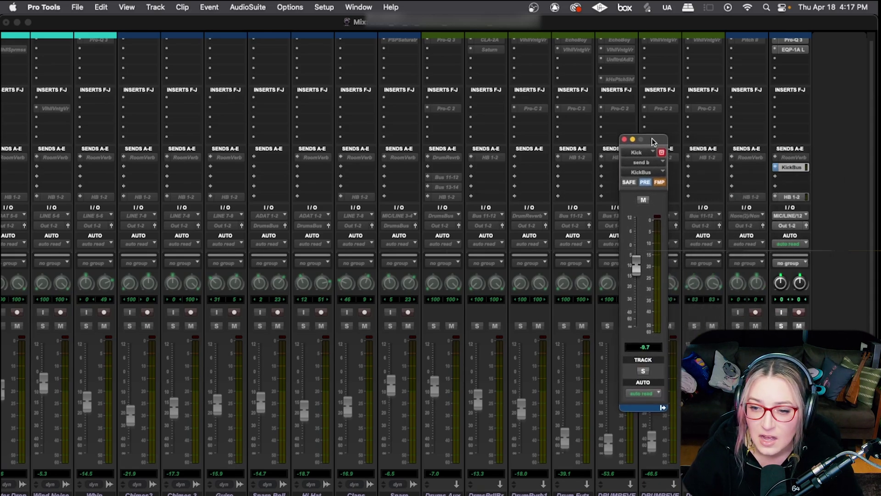
left_click_drag(653, 141, 648, 137)
left_click(799, 326)
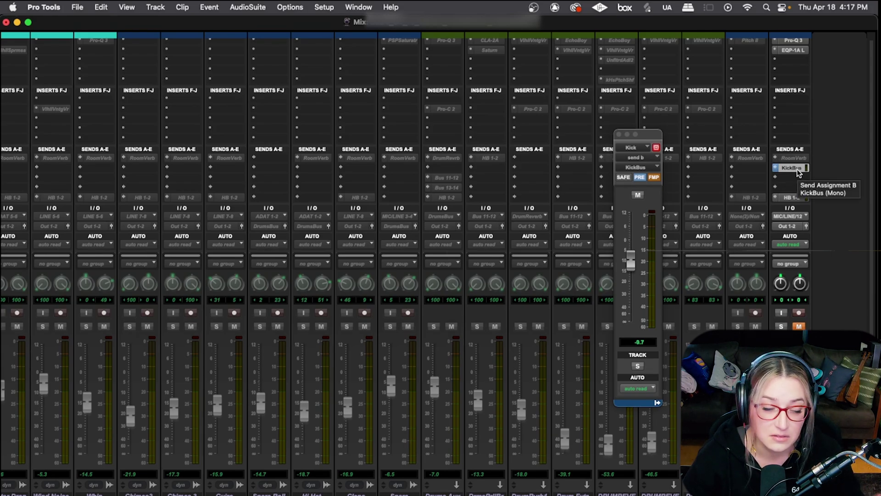
scroll(836, 185, "up", 1)
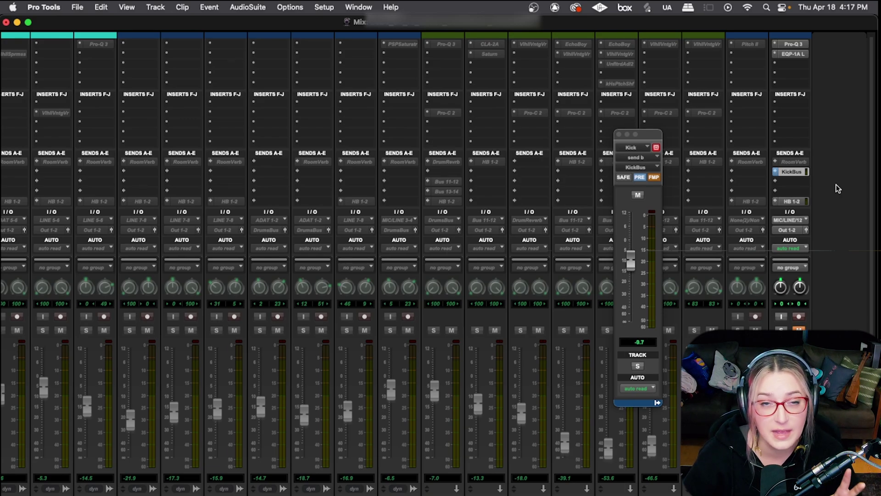
scroll(838, 259, "down", 3)
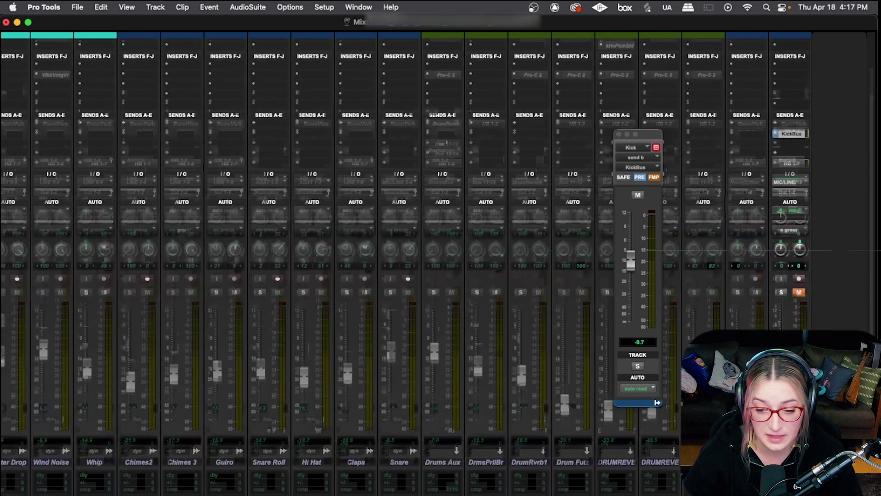
Step: Close the Kick send window and select the Water Drop, Wind Noise and Whip tracks
left_click(618, 134)
scroll(571, 387, "left", 5)
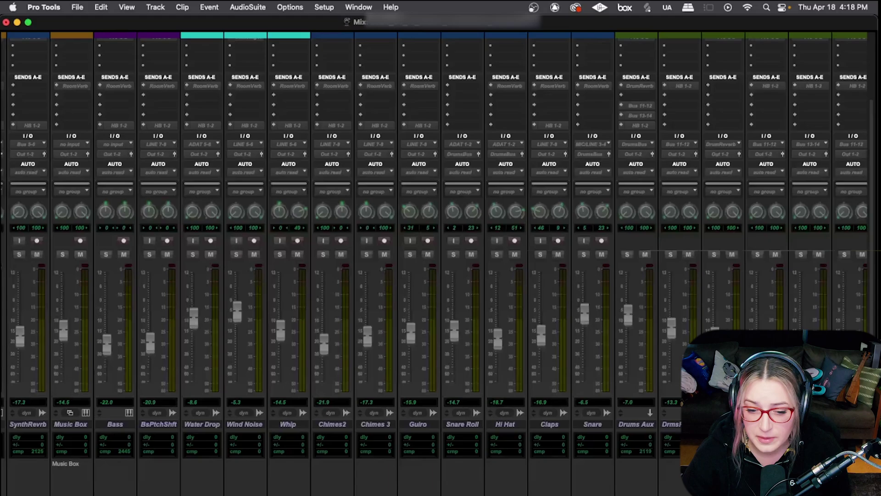
left_click(303, 424)
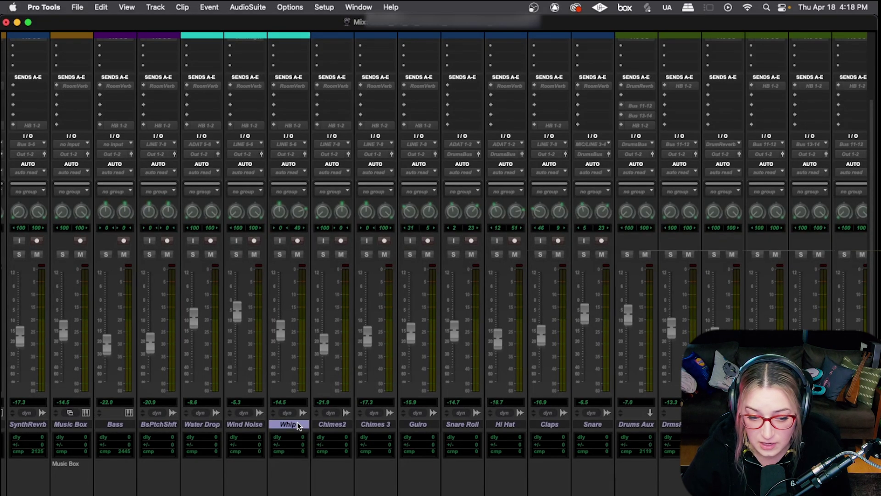
scroll(298, 425, "left", 3)
scroll(298, 426, "left", 3)
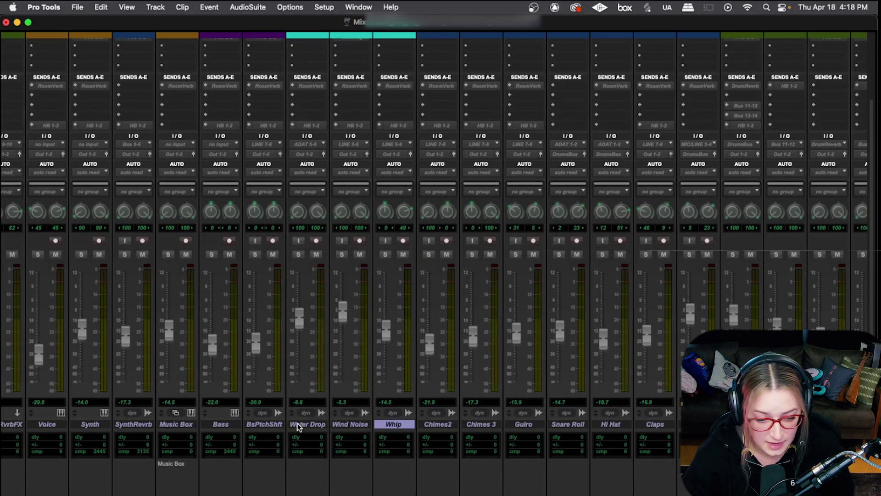
left_click(296, 422, "shift")
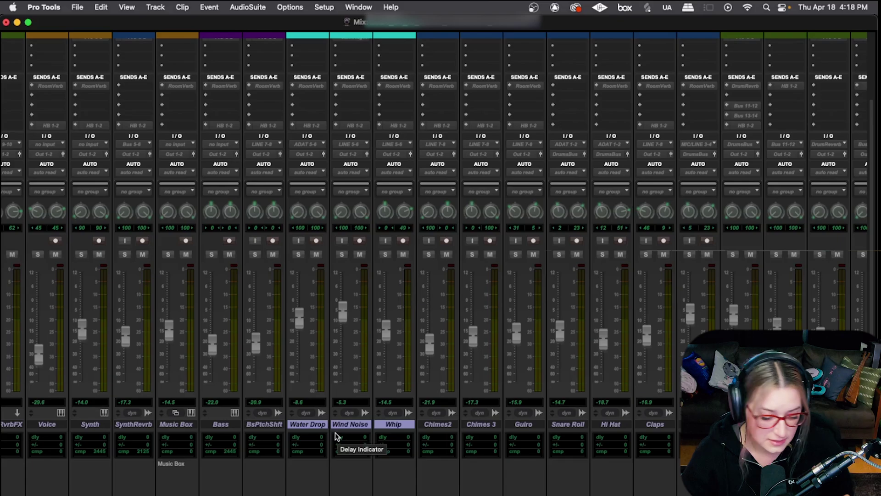
Step: Make those three tracks active, then return to the Edit window
right_click(305, 423)
left_click(313, 436)
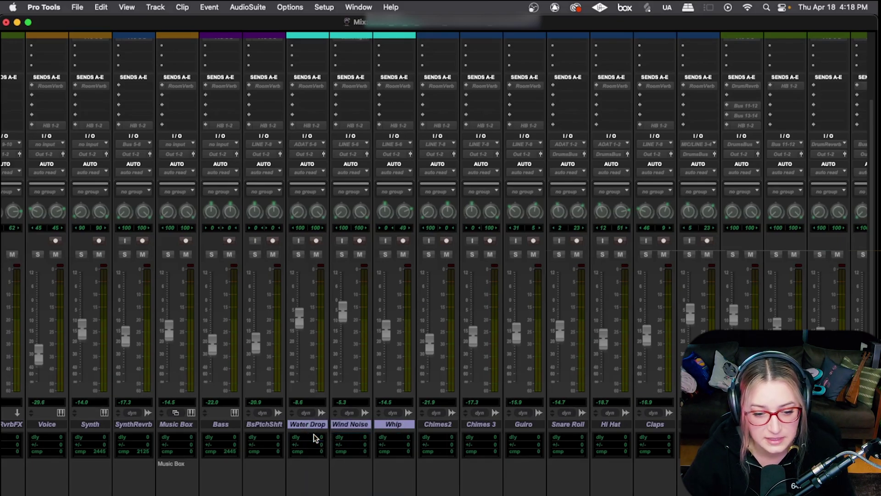
scroll(357, 436, "up", 3)
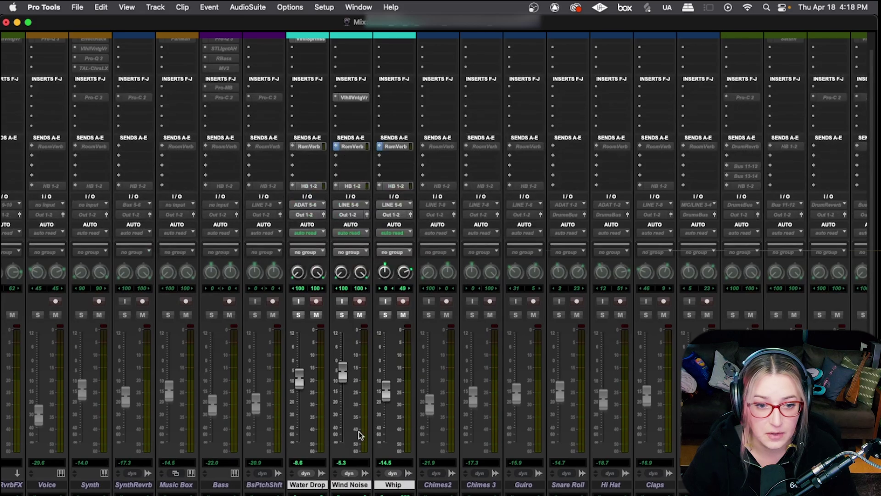
scroll(359, 435, "up", 1)
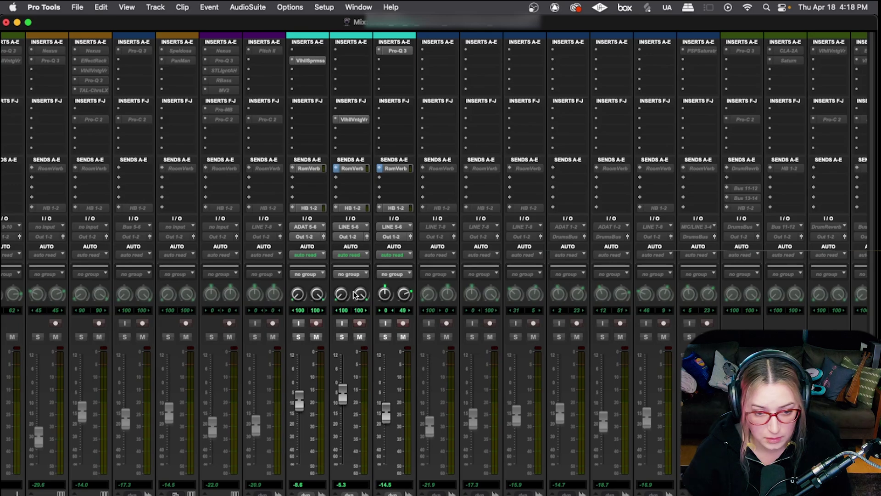
scroll(353, 295, "left", 4)
scroll(353, 295, "right", 5)
scroll(354, 295, "right", 5)
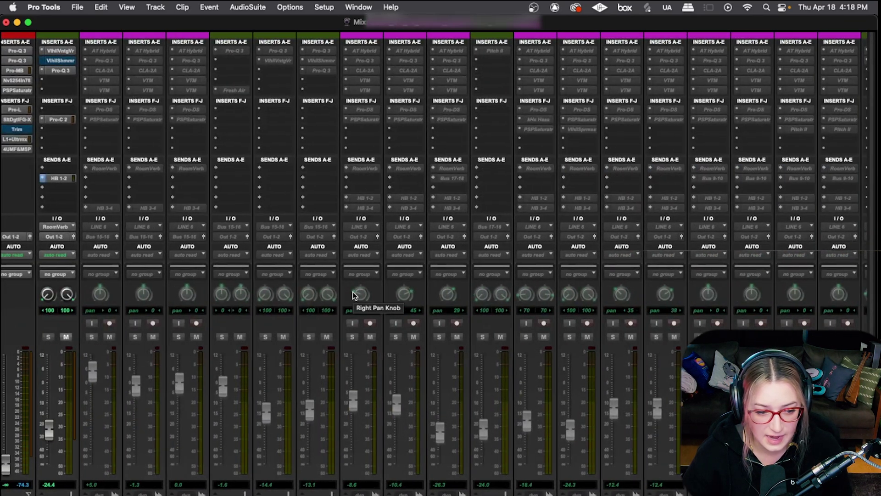
scroll(354, 295, "right", 10)
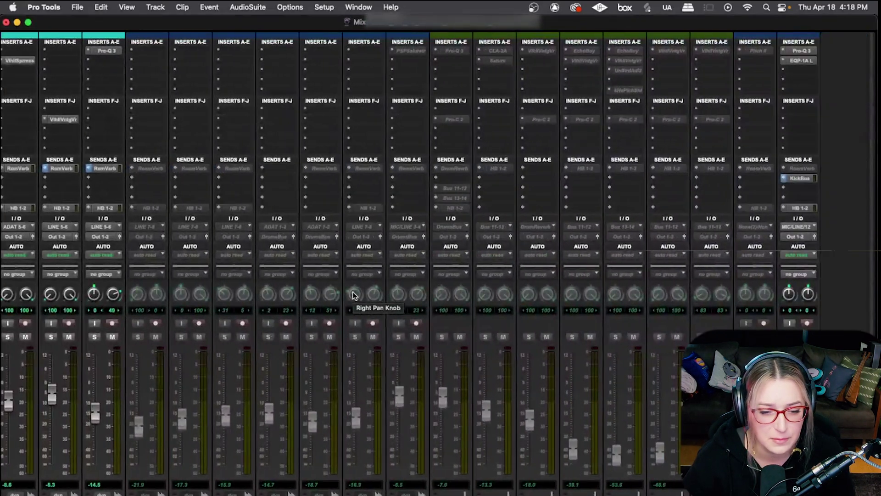
scroll(353, 295, "left", 8)
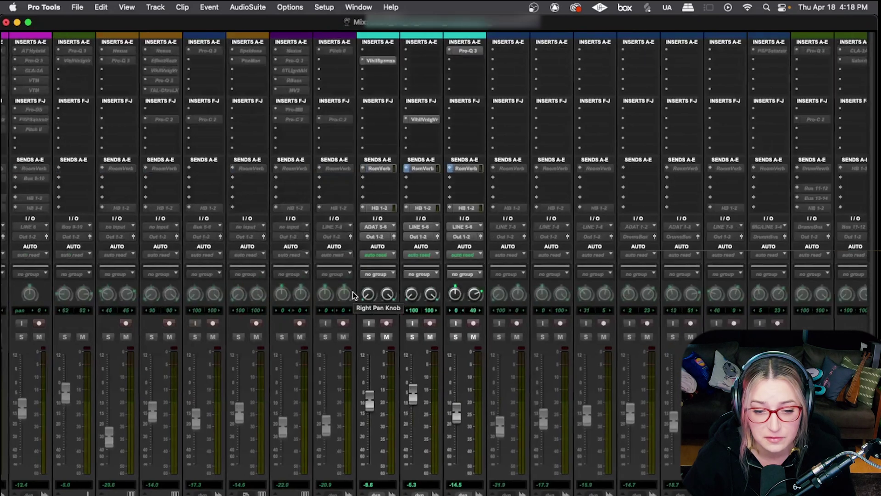
scroll(353, 295, "down", 3)
scroll(354, 295, "down", 2)
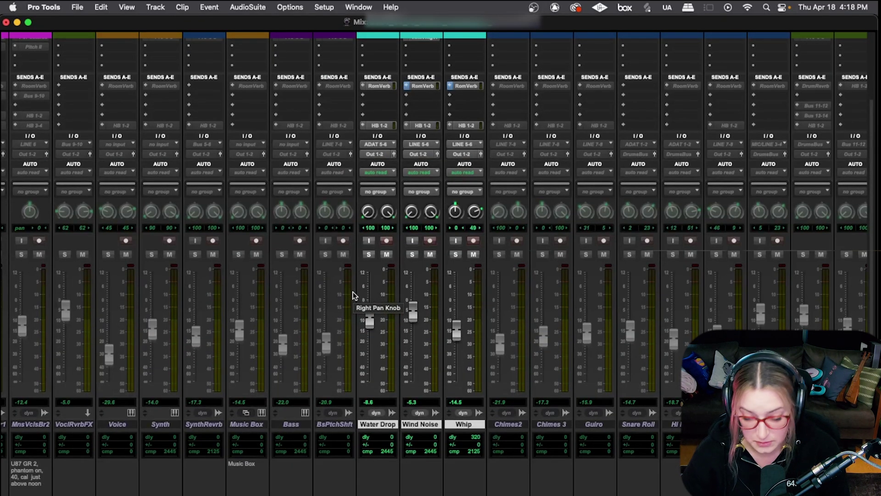
key("super+equal")
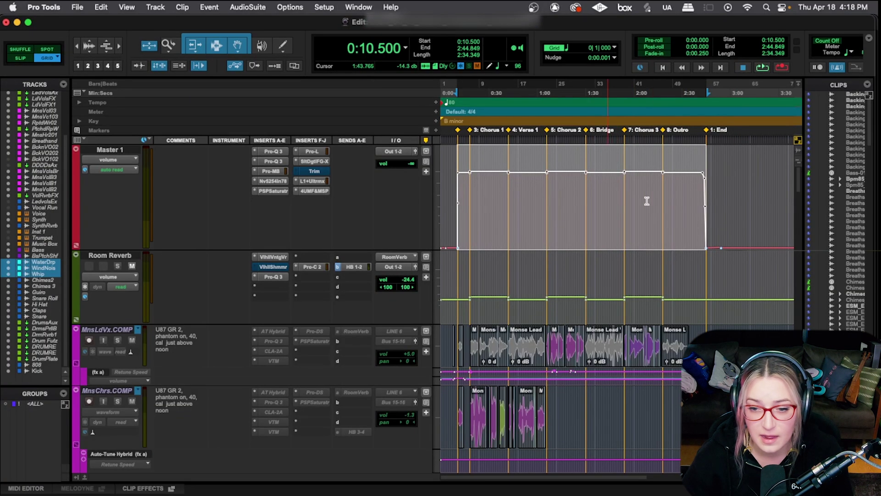
Step: Select the song on the Master track from 0:10.500 to 2:44.849
left_click(725, 168)
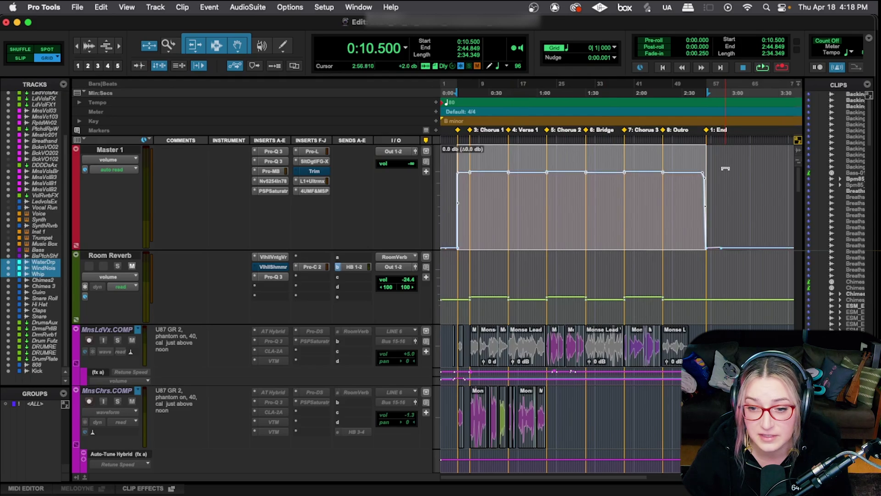
left_click(737, 187)
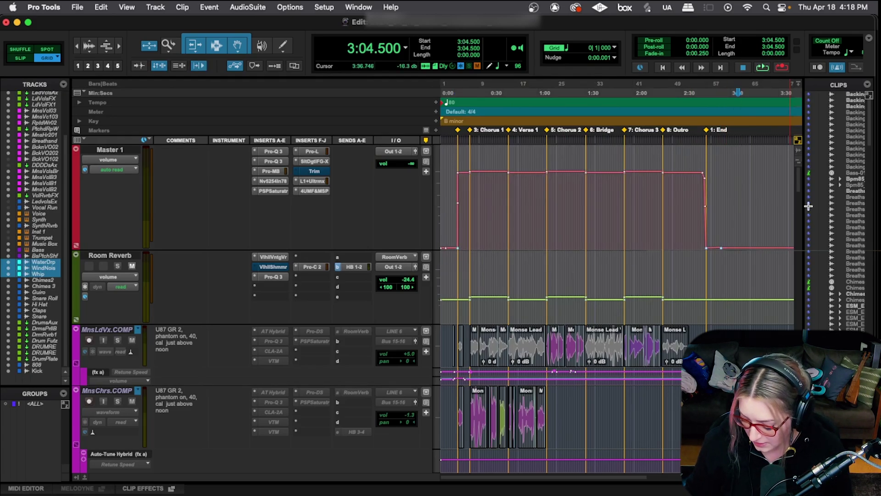
key("alt+Tab")
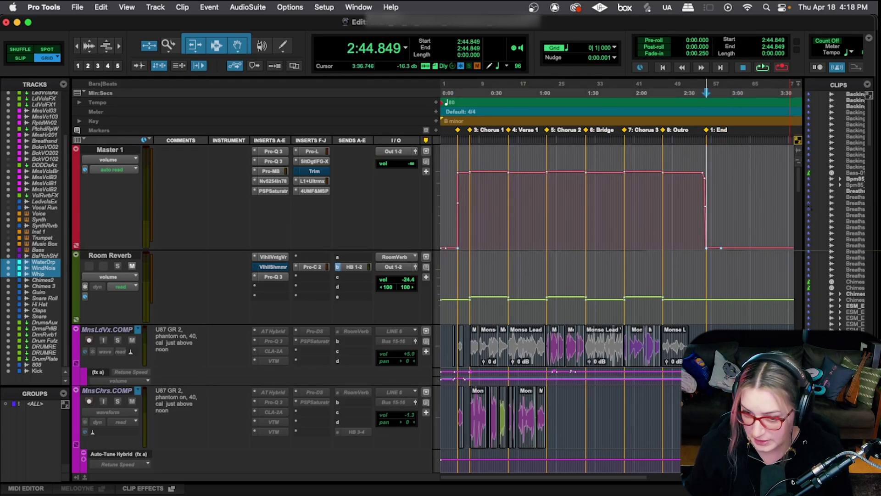
key("alt+shift+Tab")
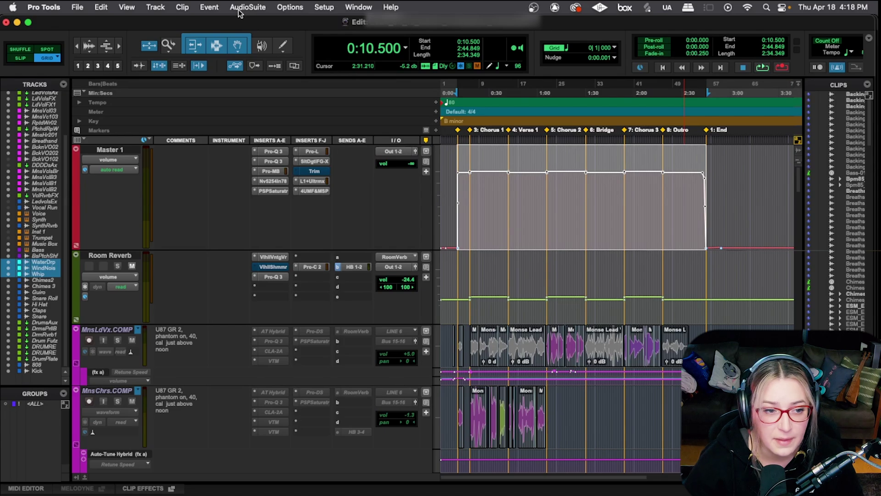
Step: Open Bounce Mix and rename the file to end in WHATEVERStem, without the trailing _1
left_click(77, 6)
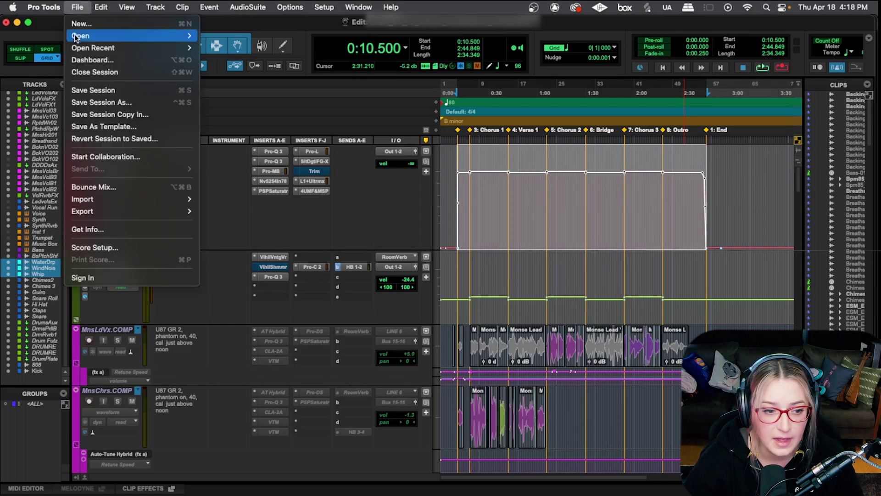
left_click(120, 187)
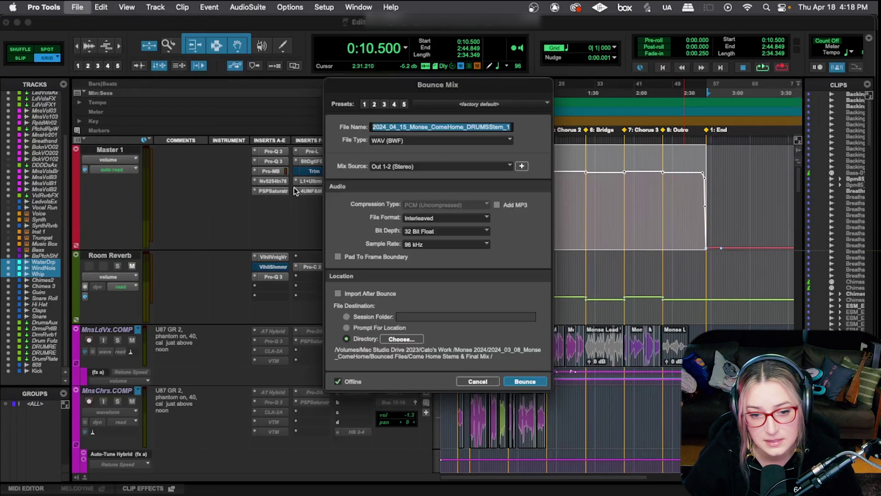
left_click(488, 126)
key("BackSpace")
key("BackSpace")
key("BackSpace")
key("BackSpace")
key("BackSpace")
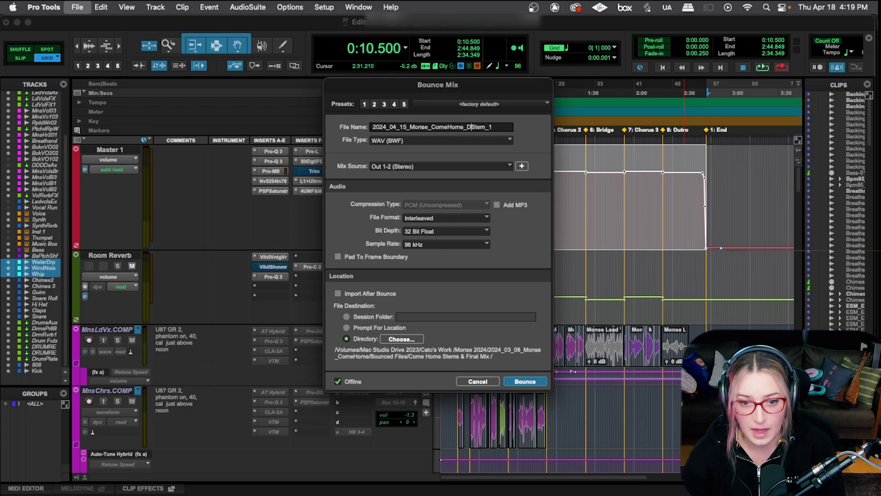
type("WHATEVER")
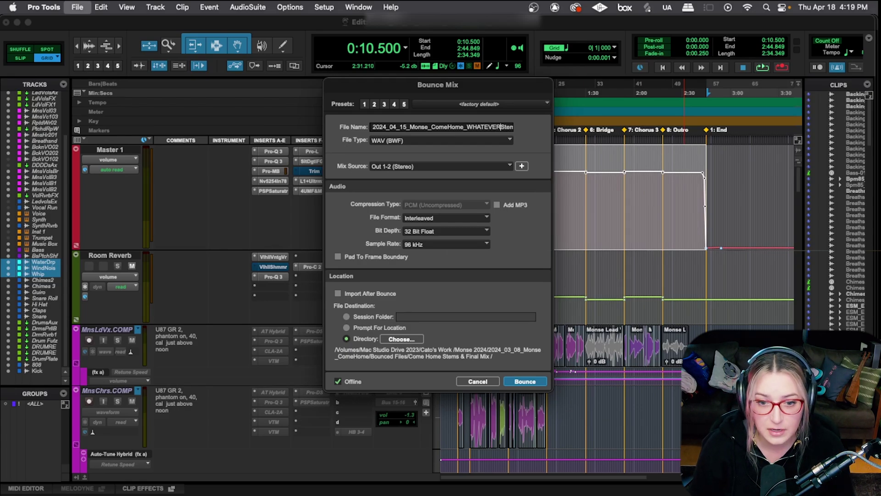
key("Right")
key("Right")
key("Right")
key("Right")
key("Right")
key("Right")
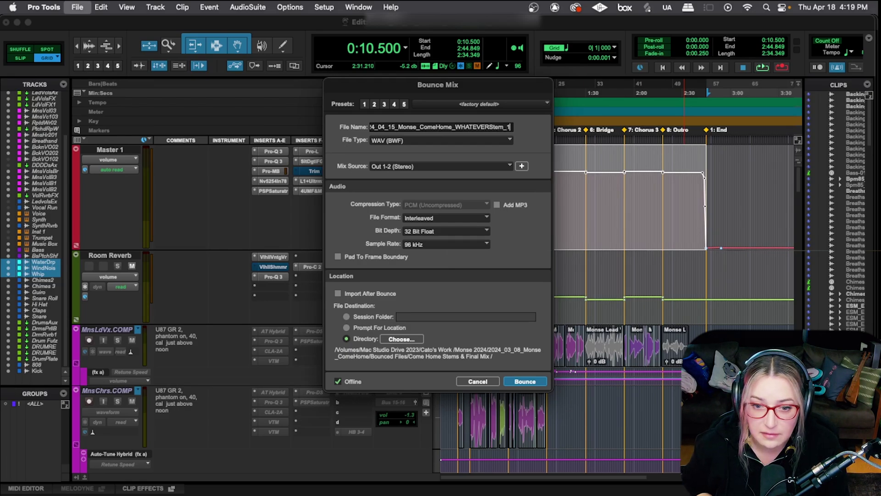
key("BackSpace")
key("BackSpace")
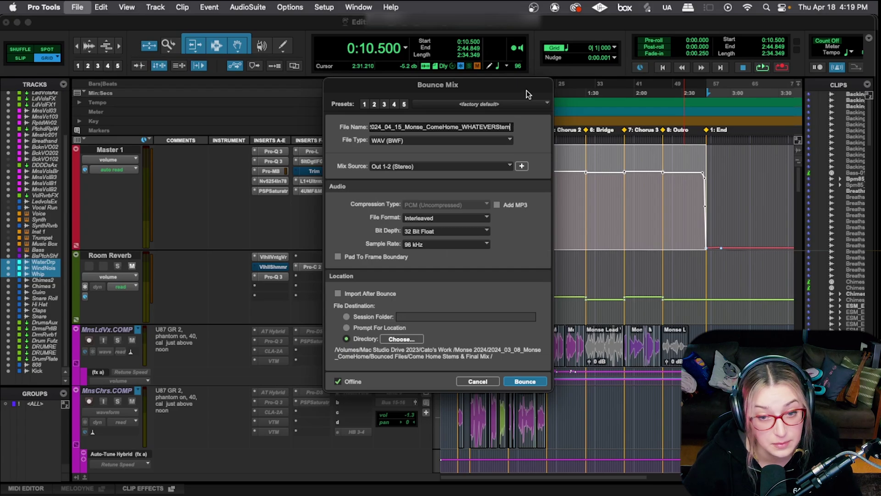
Step: Turn off offline bouncing, then cancel the Bounce Mix dialog without exporting
left_click_drag(527, 92, 659, 101)
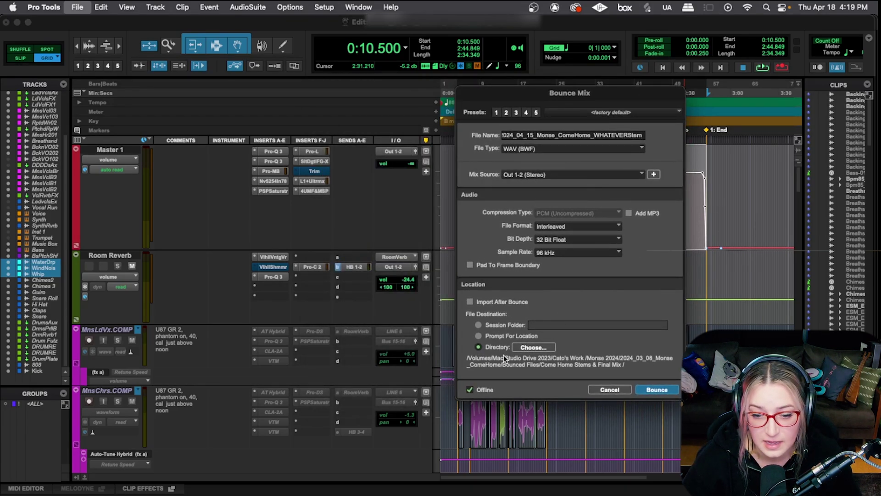
left_click(477, 391)
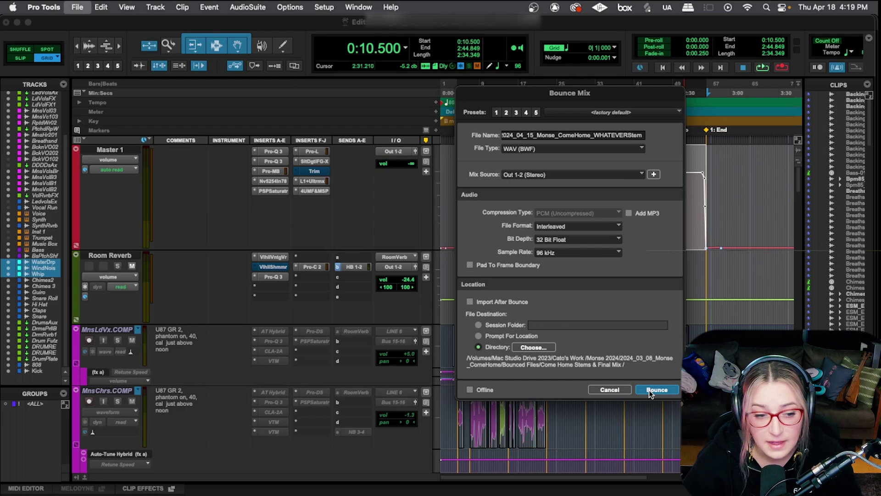
left_click(608, 390)
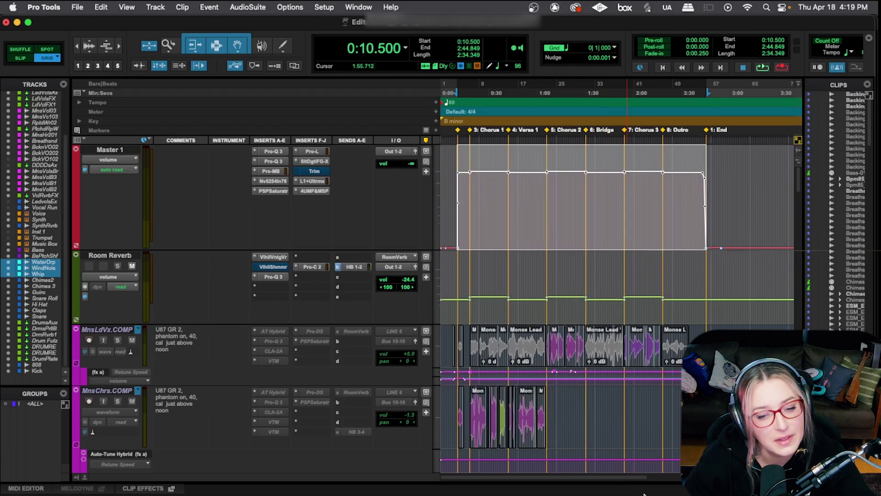
Step: Return to the Mix window and scroll across to the drum channels and the active Water Drop, Wind Noise and Whip strips
scroll(607, 390, "down", 6)
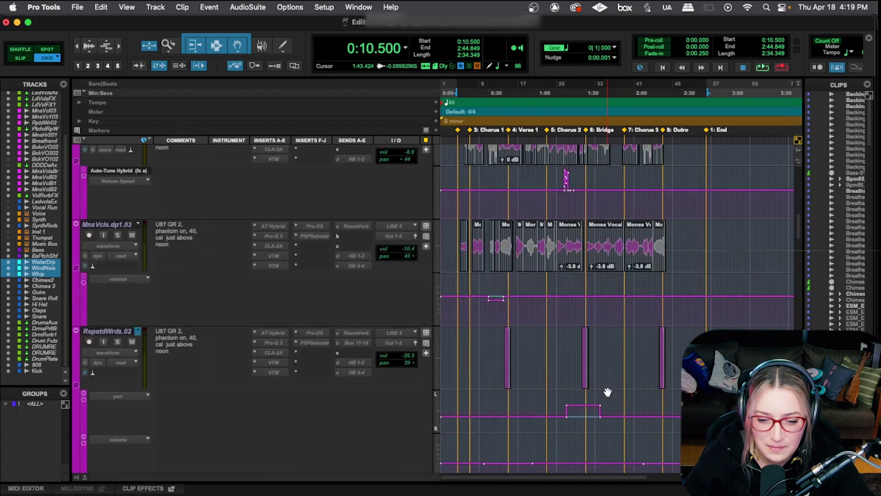
key("super+equal")
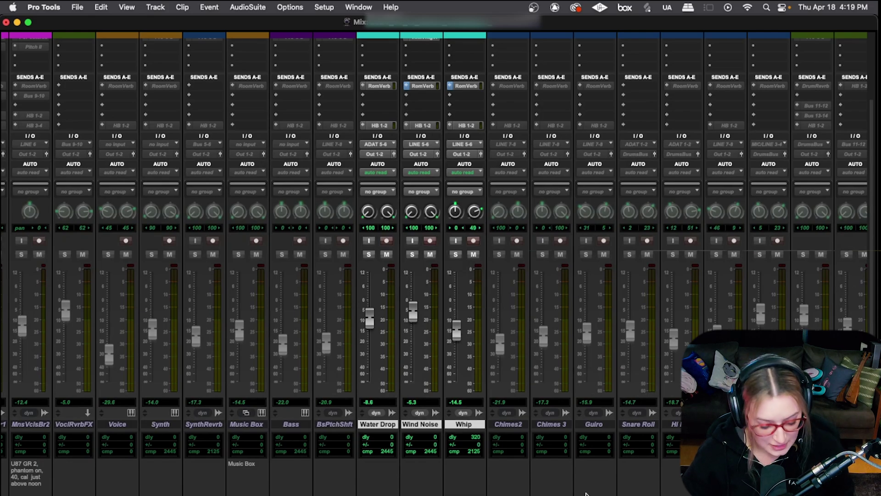
scroll(586, 494, "right", 8)
scroll(586, 493, "left", 6)
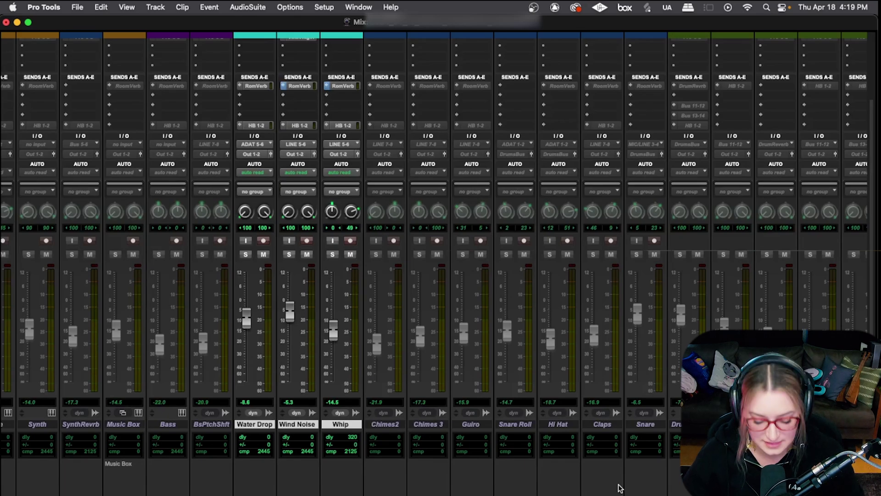
scroll(624, 486, "right", 6)
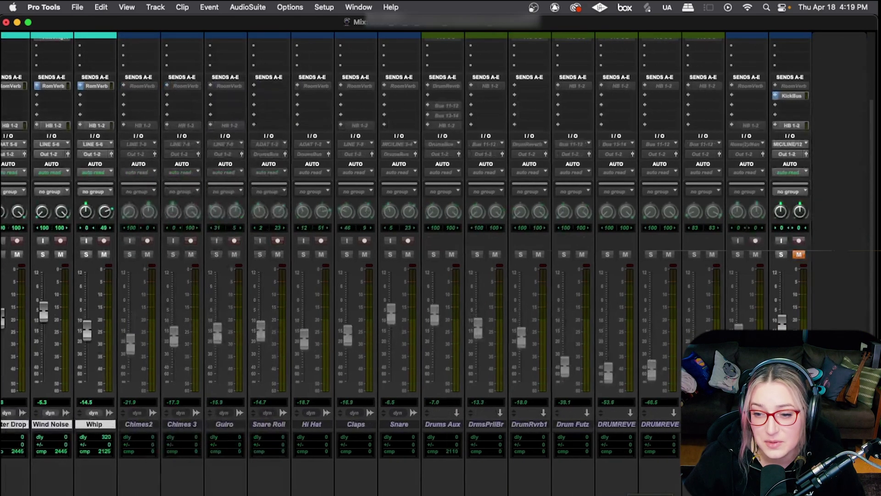
scroll(814, 206, "up", 4)
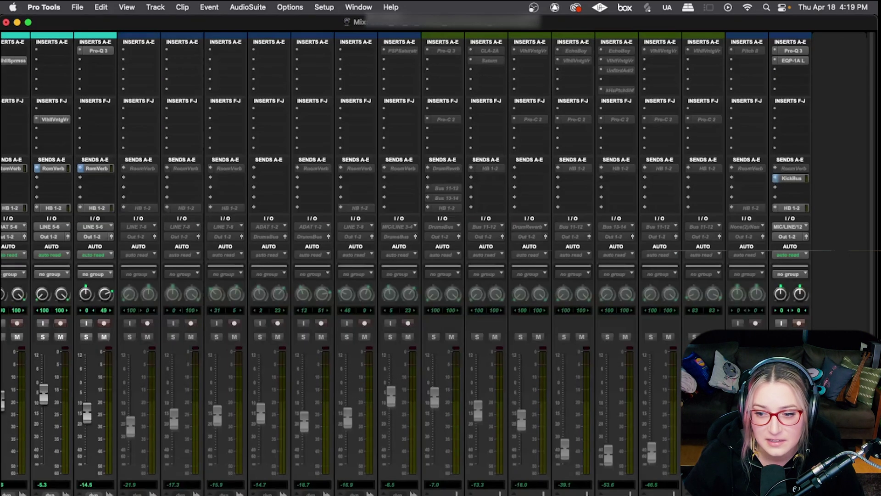